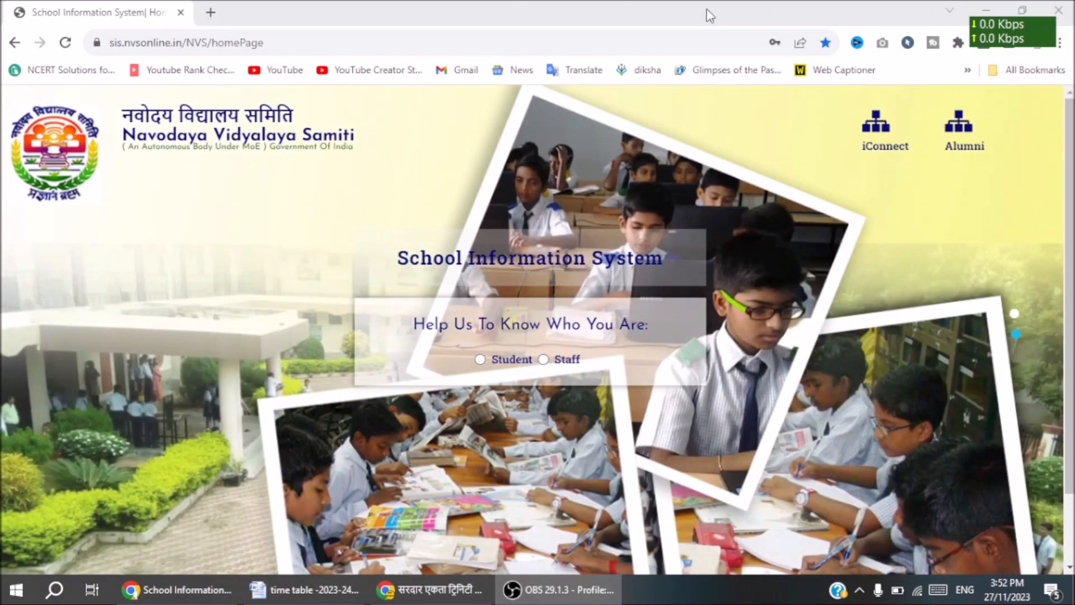
Select Staff as the user type on the School Information System home page.
left_click(706, 12)
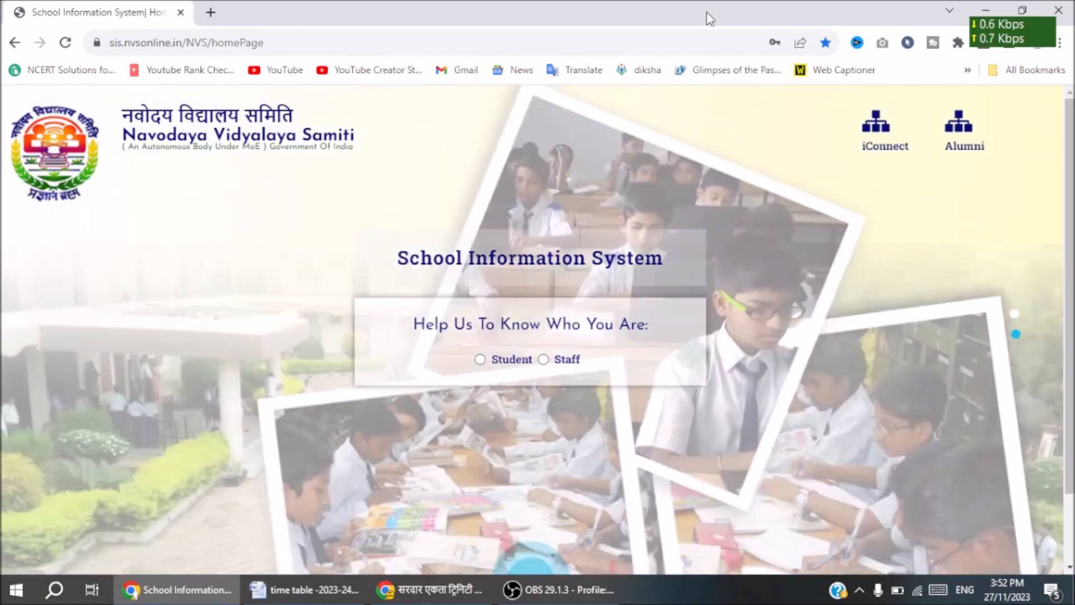
scroll(765, 213, "down", 1)
scroll(760, 221, "down", 1)
left_click(543, 276)
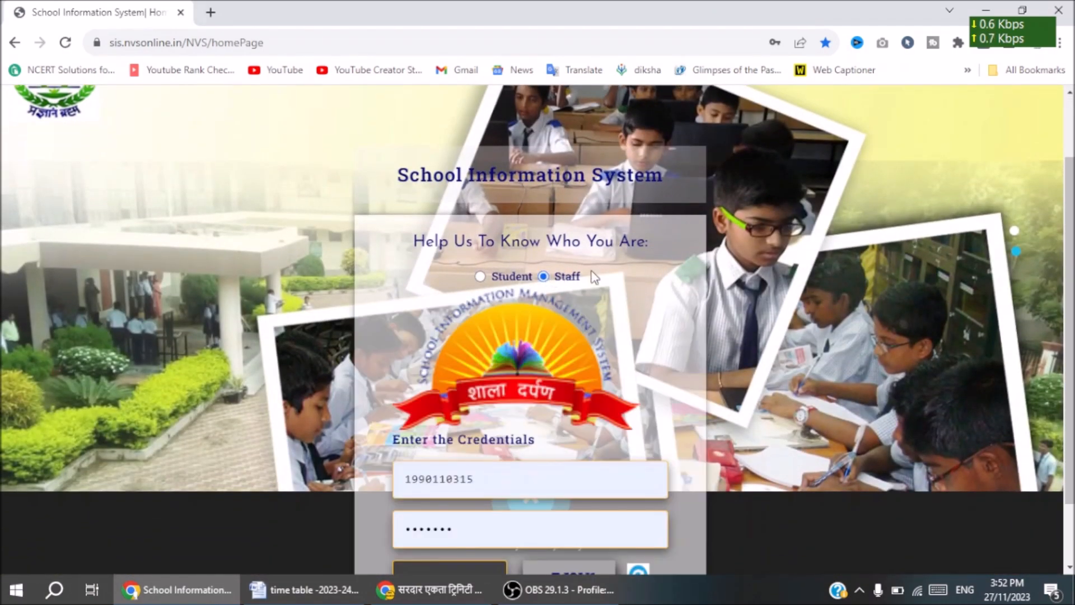
Enter the displayed captcha code beneath the prefilled staff credentials and log in.
scroll(783, 302, "down", 1)
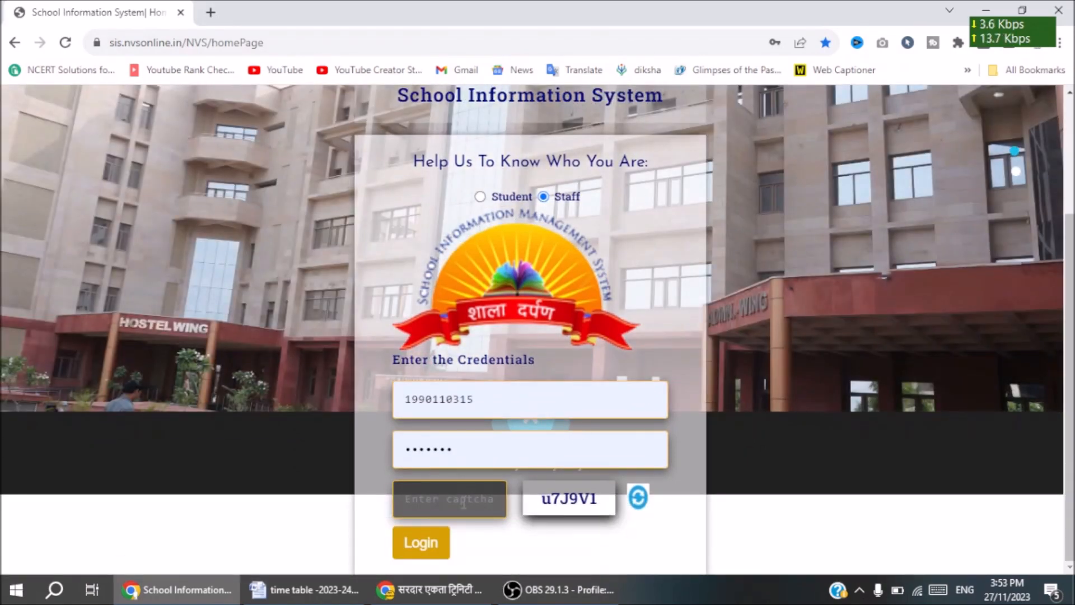
left_click(463, 502)
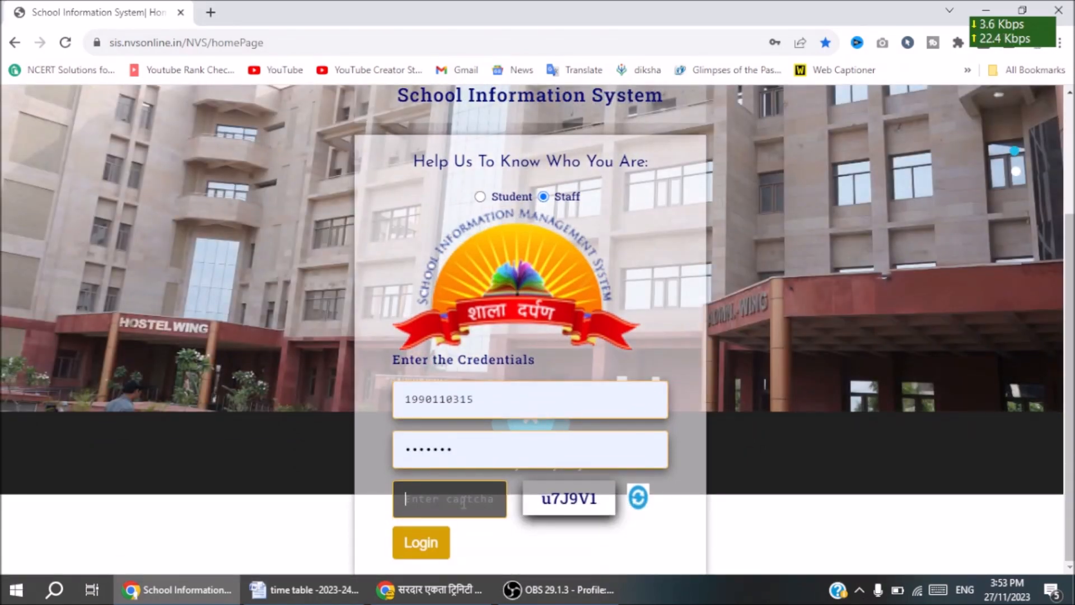
type("u")
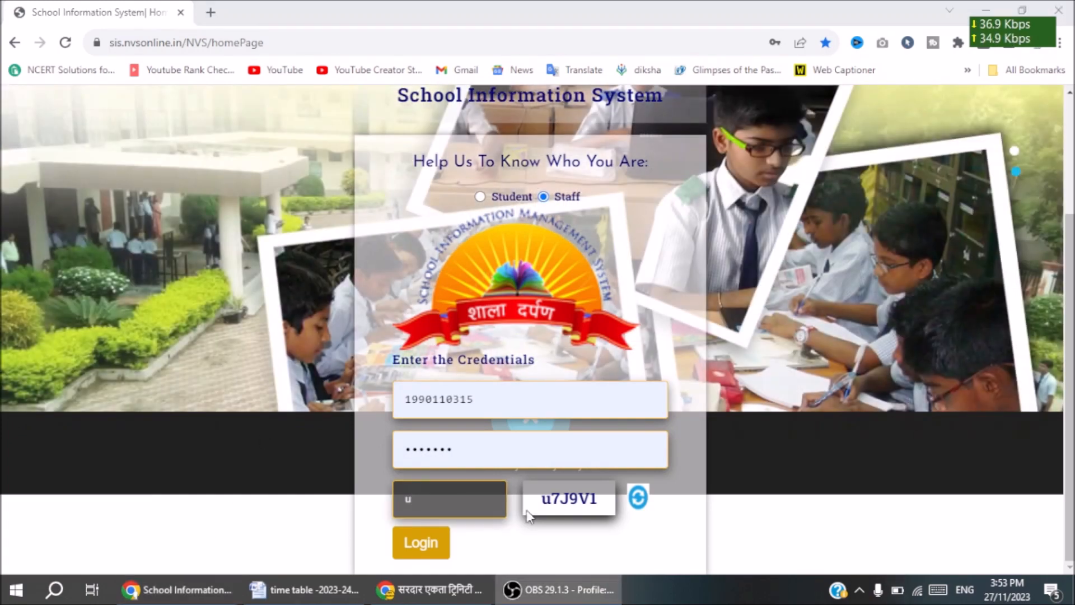
left_click(445, 496)
type("7J")
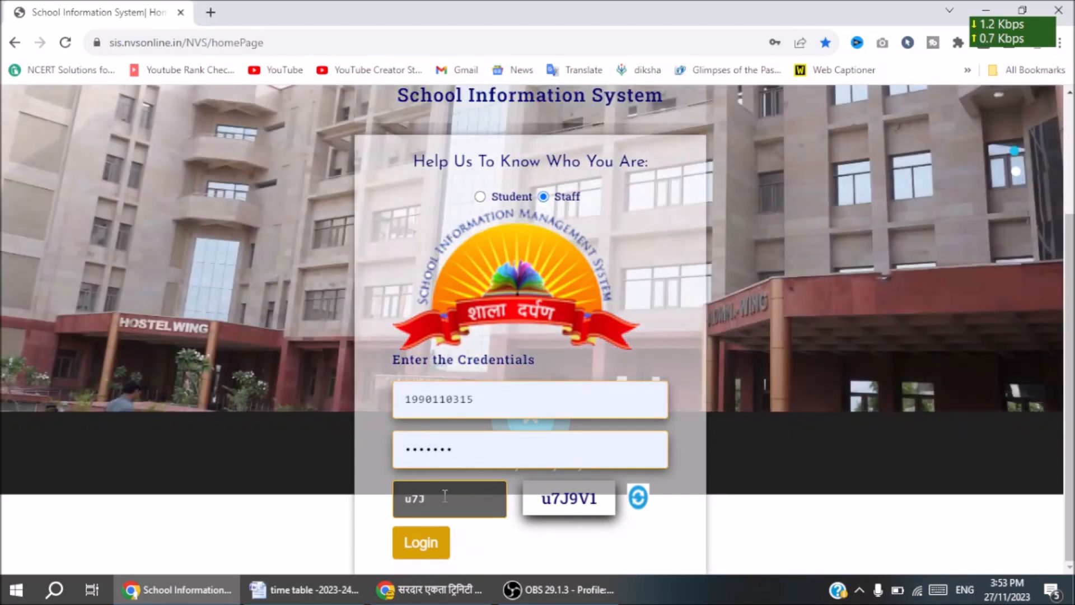
type("9V1")
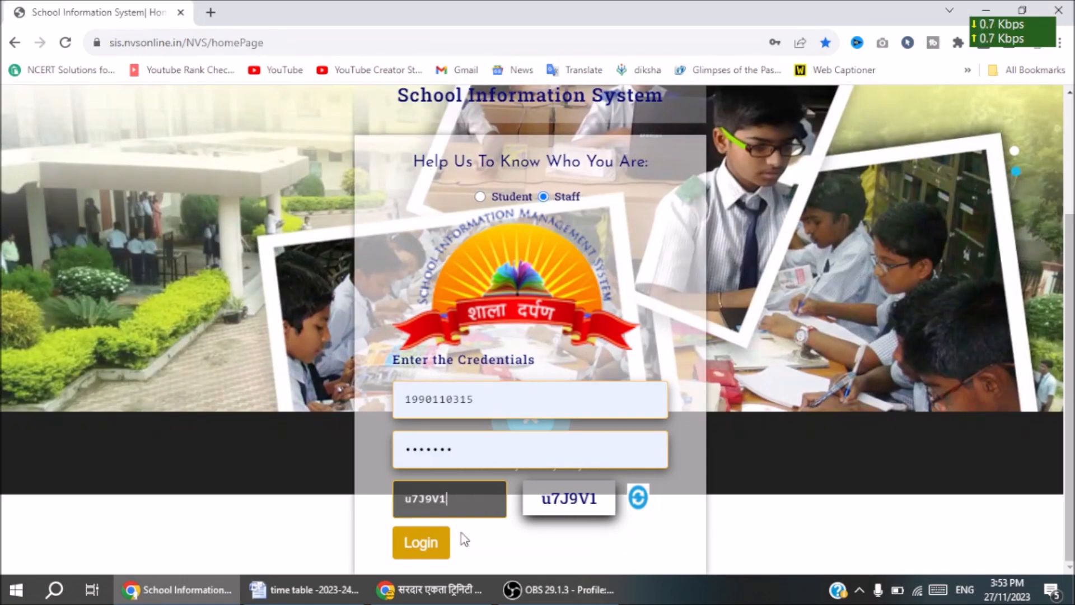
left_click(432, 556)
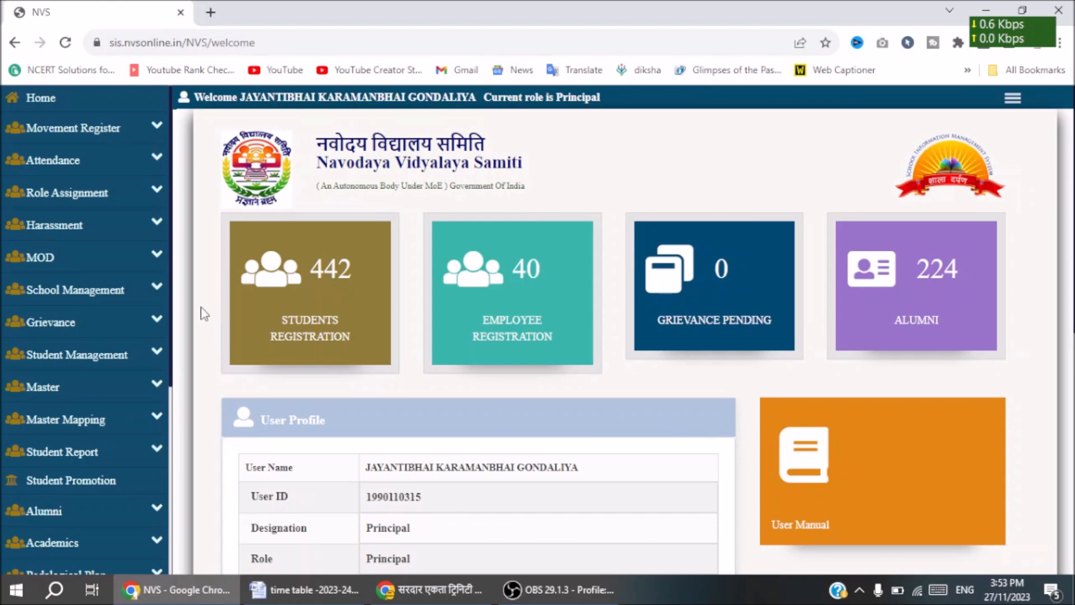
Open the Activity entry form from the Academics section.
scroll(151, 297, "down", 6)
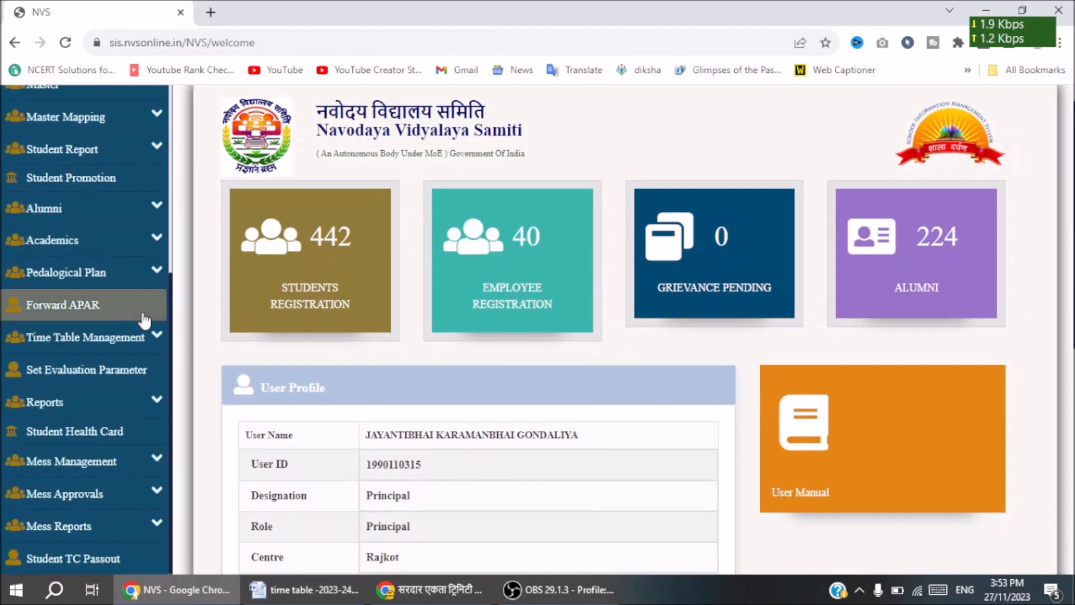
scroll(144, 319, "down", 3)
left_click(81, 240)
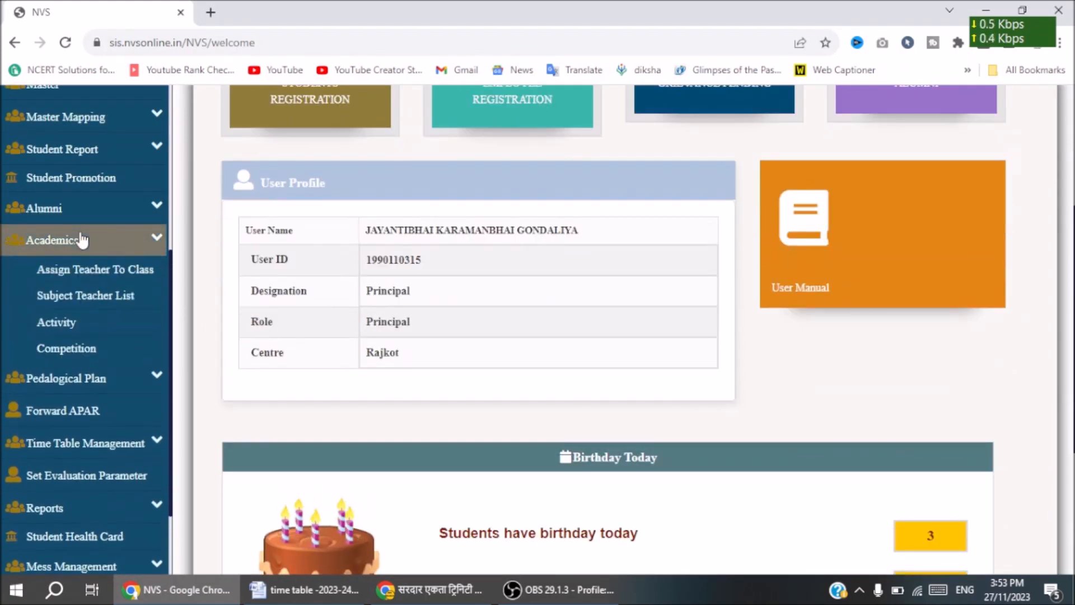
left_click(59, 326)
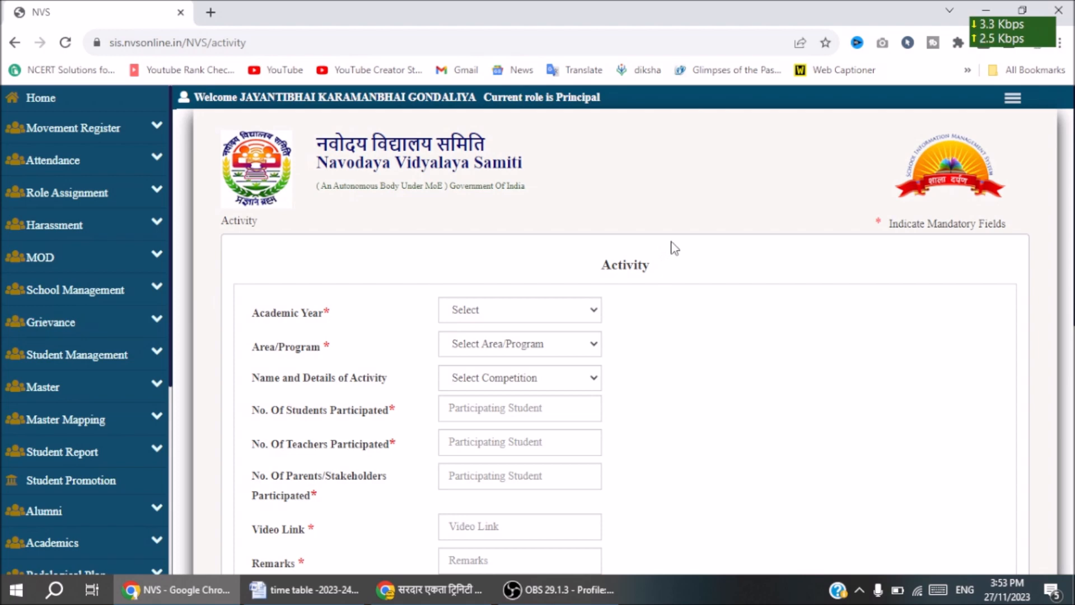
Set the academic year to 2023-2024, the area/program to EK Bharat Shrest Bharat and the activity to QUIZ.
scroll(672, 246, "down", 3)
left_click(516, 156)
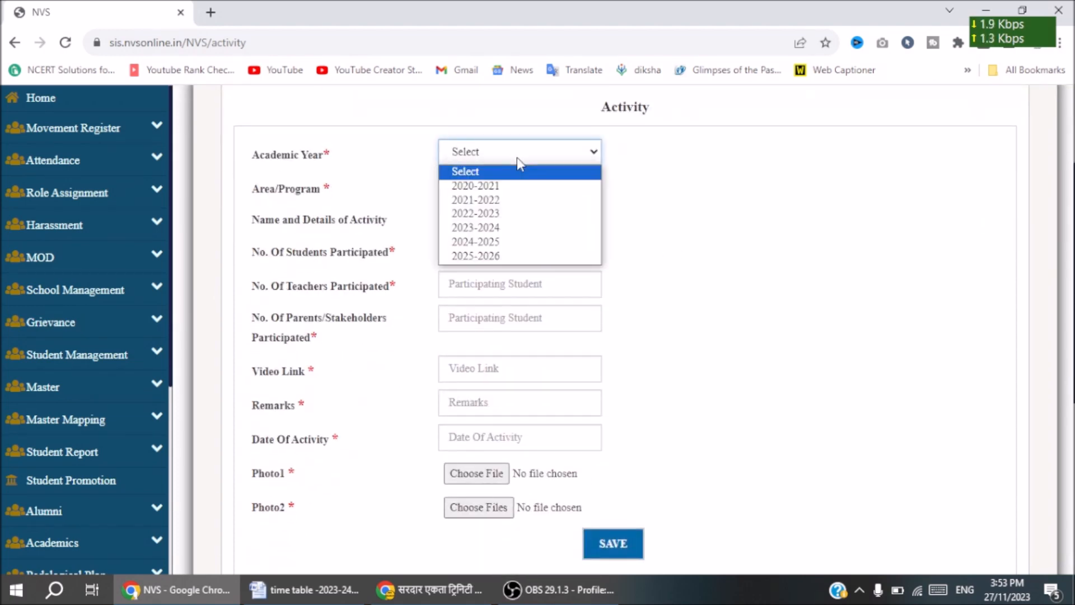
left_click(519, 229)
left_click(508, 189)
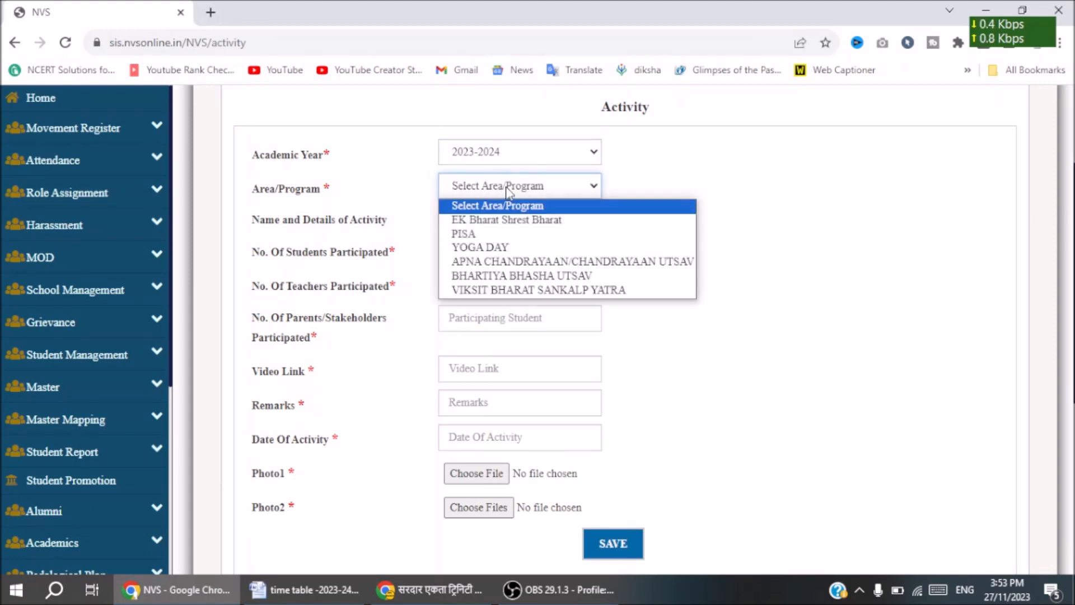
left_click(515, 221)
left_click(513, 219)
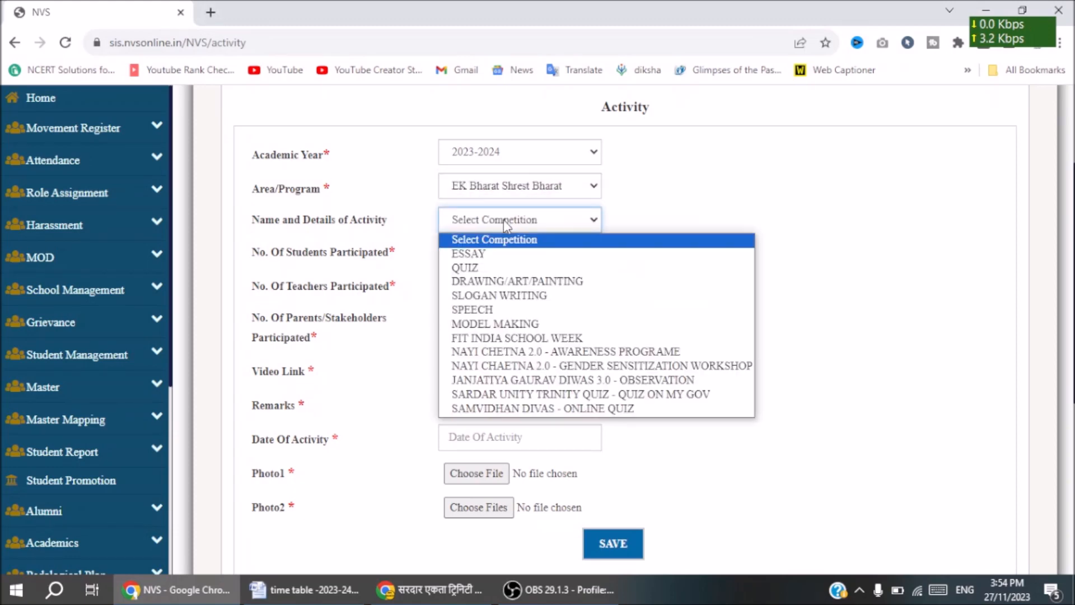
left_click(498, 269)
Enter the participation numbers: 256 students, 23 teachers and 12 parents/stakeholders.
left_click(493, 250)
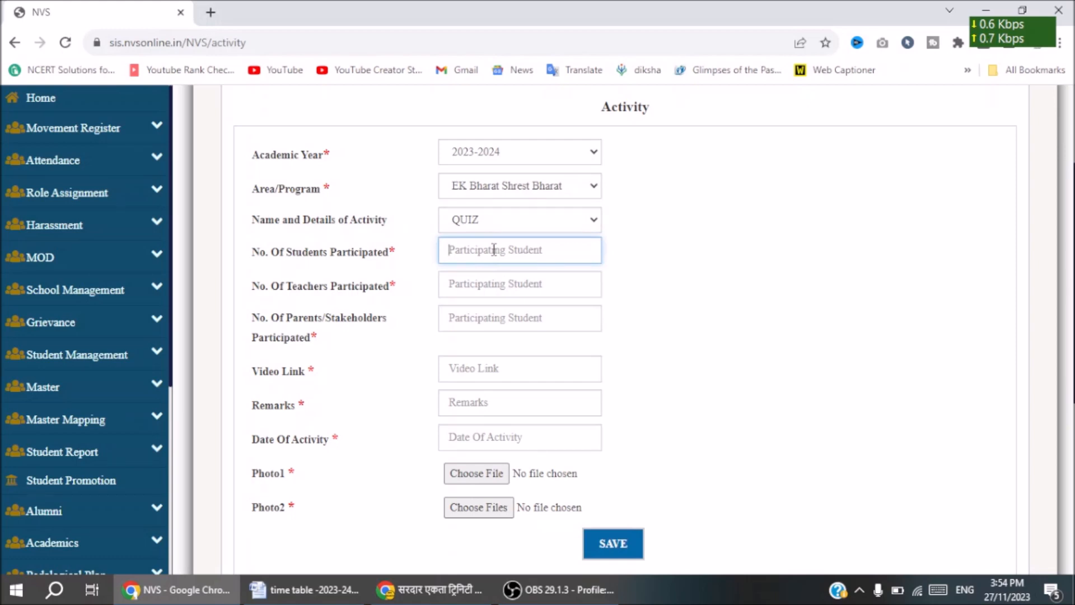
left_click(513, 589)
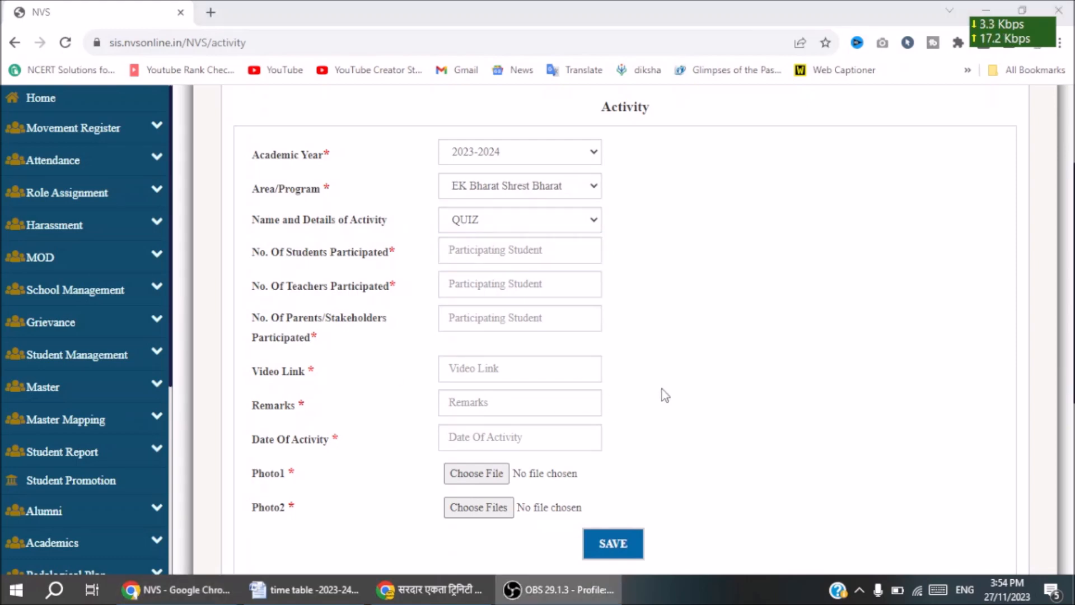
left_click(563, 255)
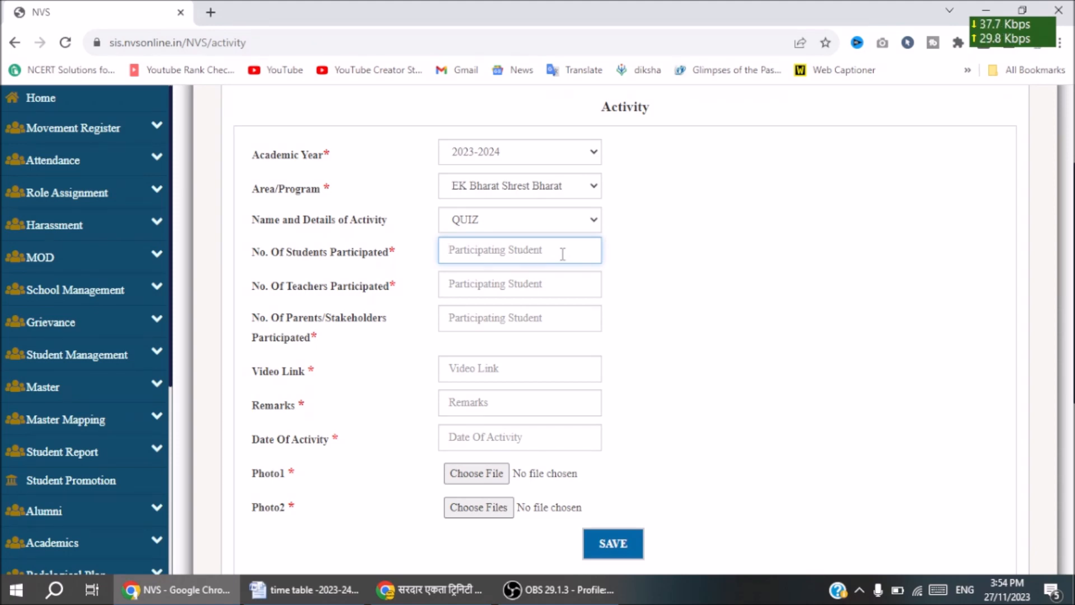
type("256")
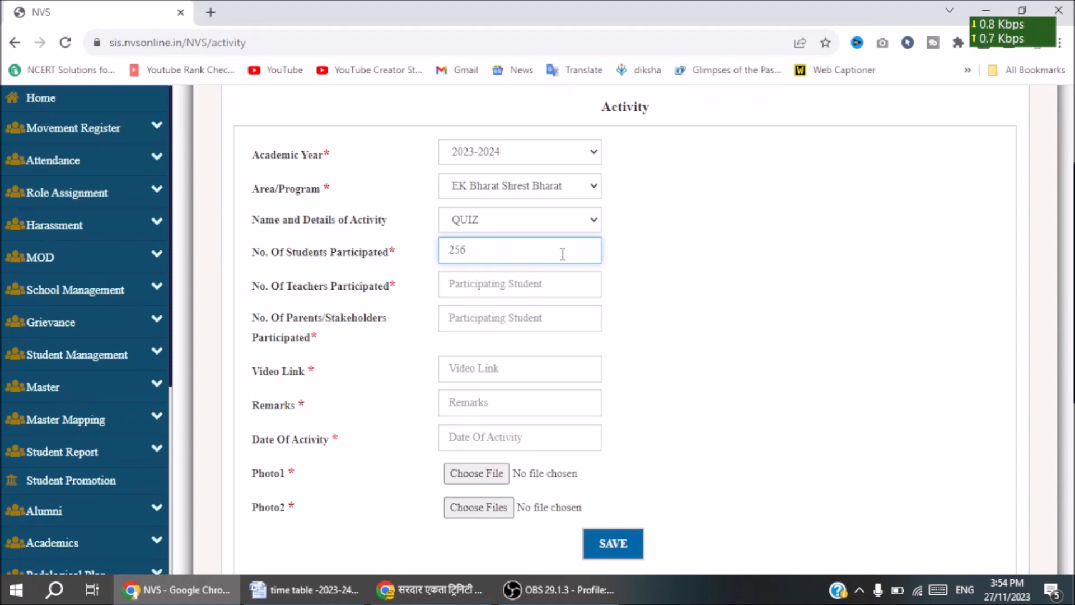
left_click(556, 277)
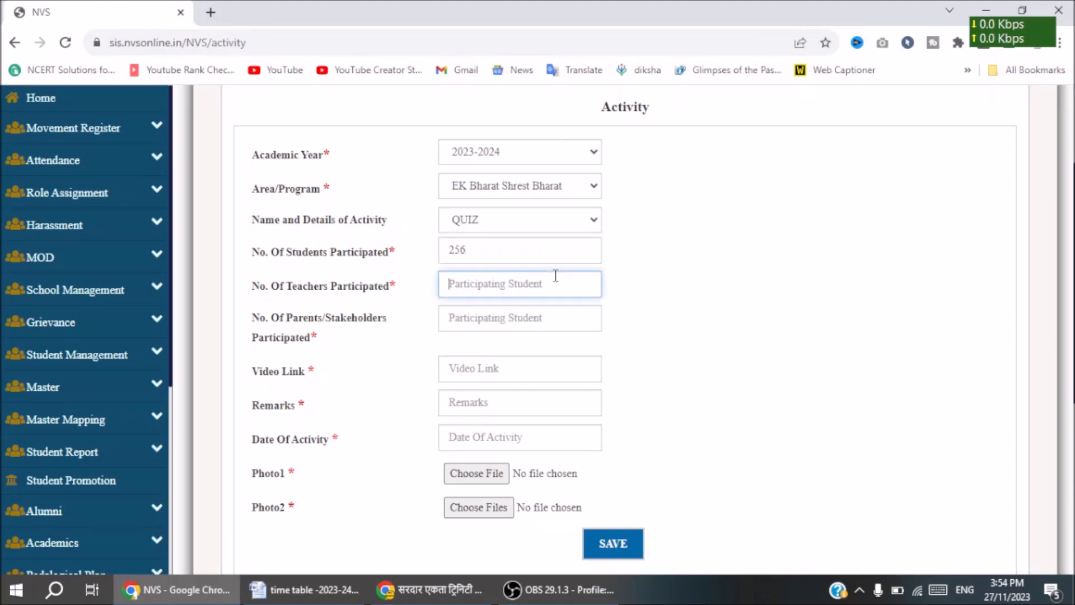
type("2")
left_click(517, 287)
type("3")
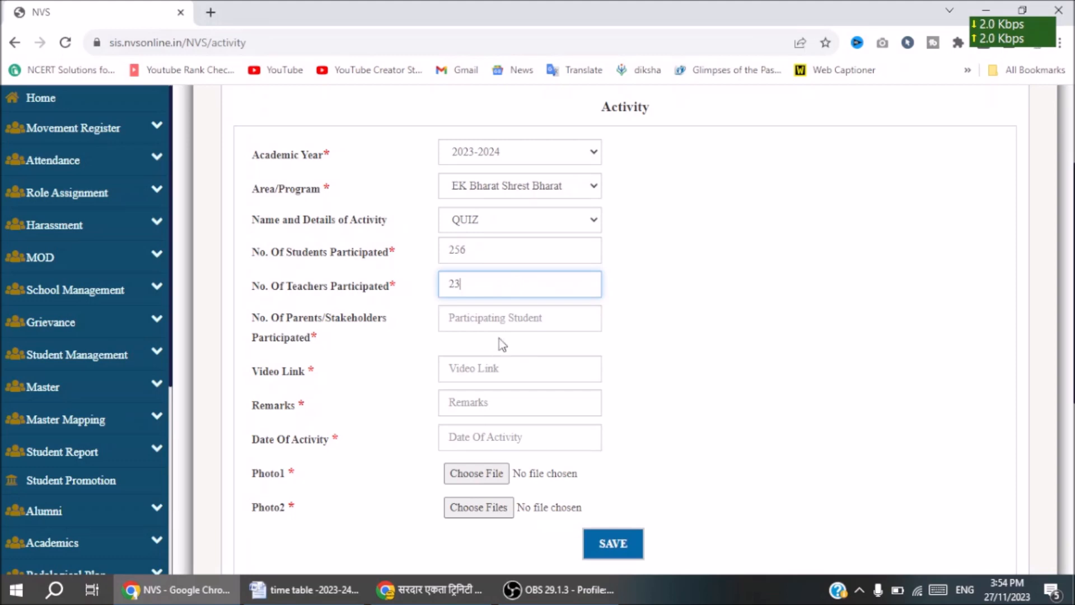
left_click(501, 324)
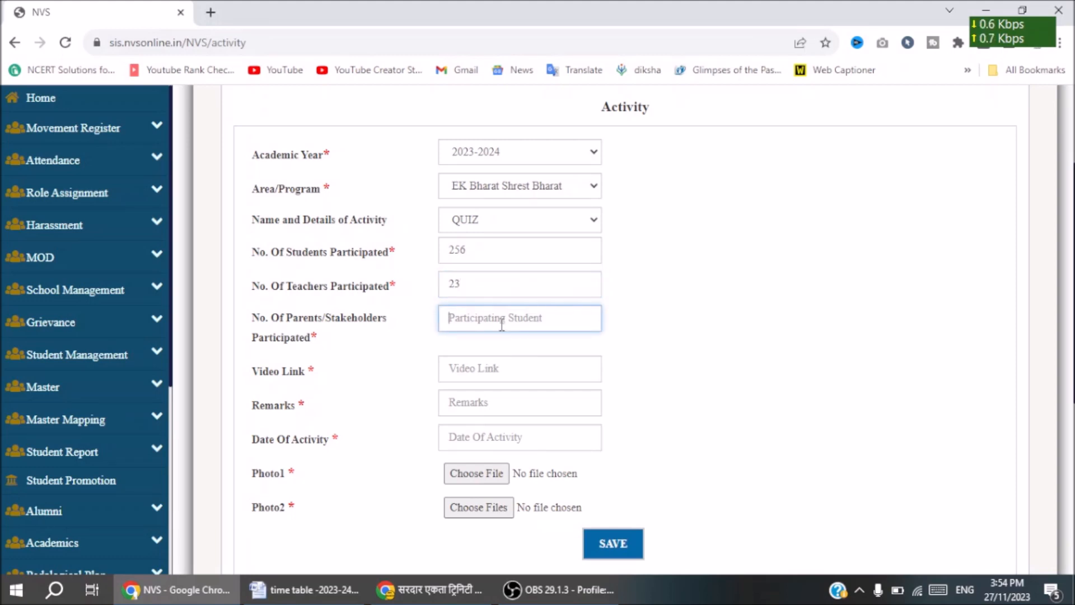
type("14")
Set the date of the activity to 21 November 2023.
left_click(489, 364)
scroll(726, 359, "down", 2)
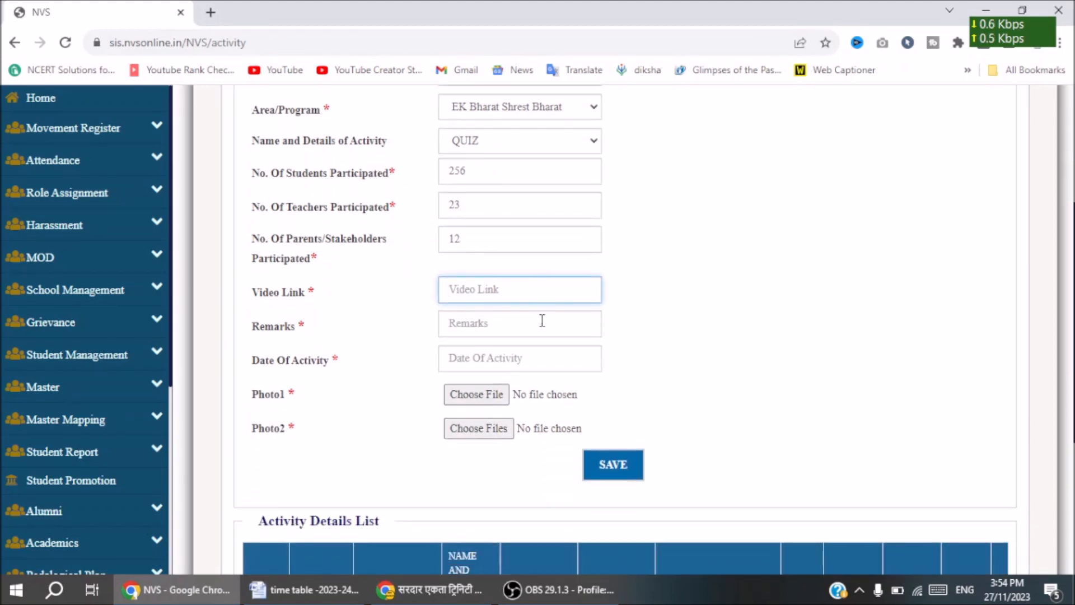
left_click(519, 354)
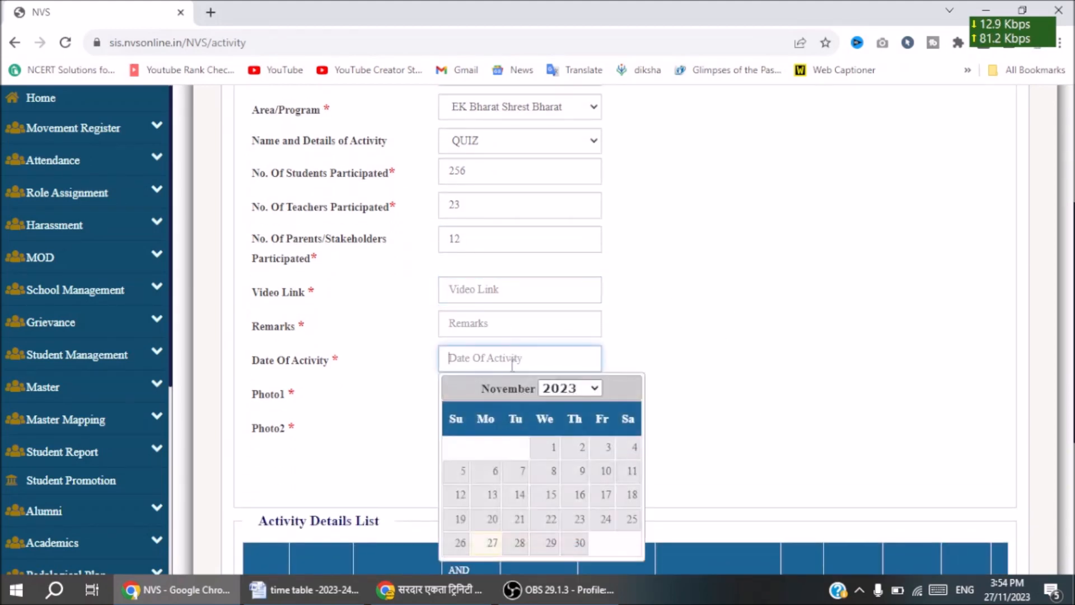
left_click(491, 521)
left_click(545, 355)
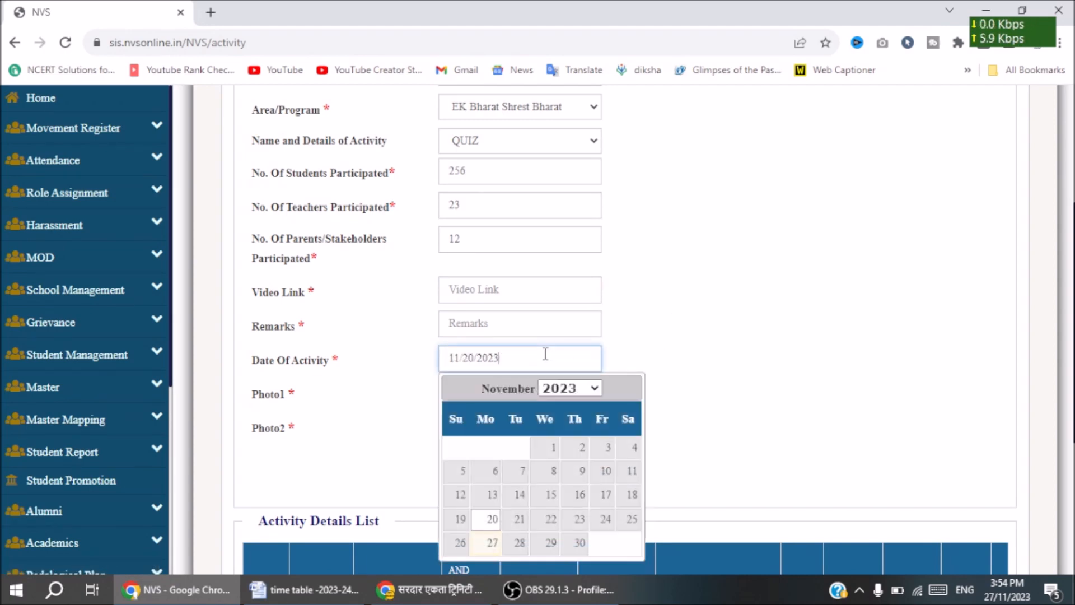
left_click(519, 519)
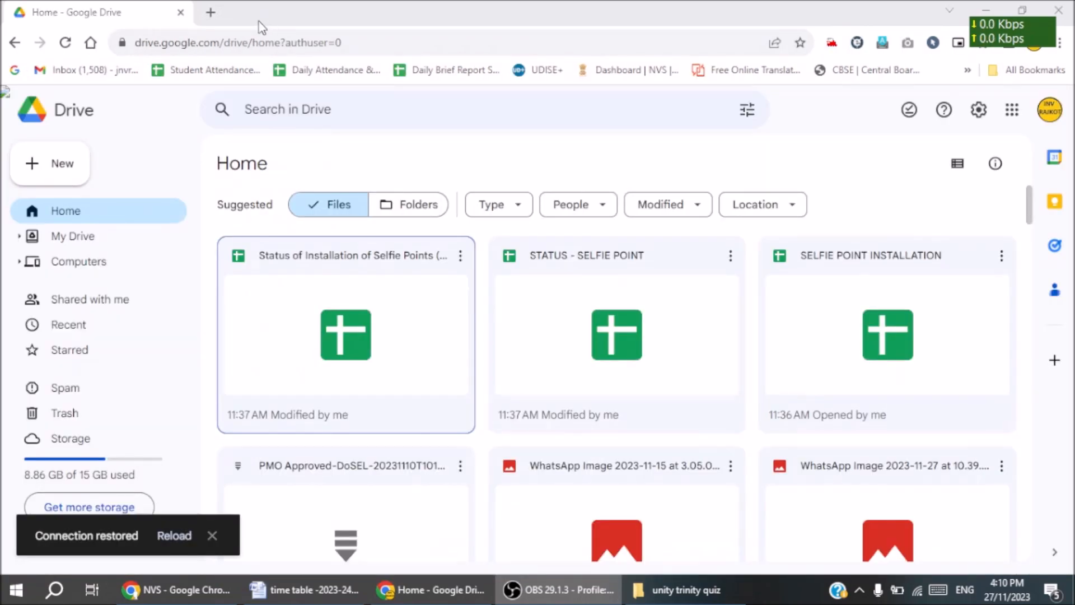
Switch to Google Drive and create a new folder named "Sardar Unity Trinity Quiz".
left_click(64, 174)
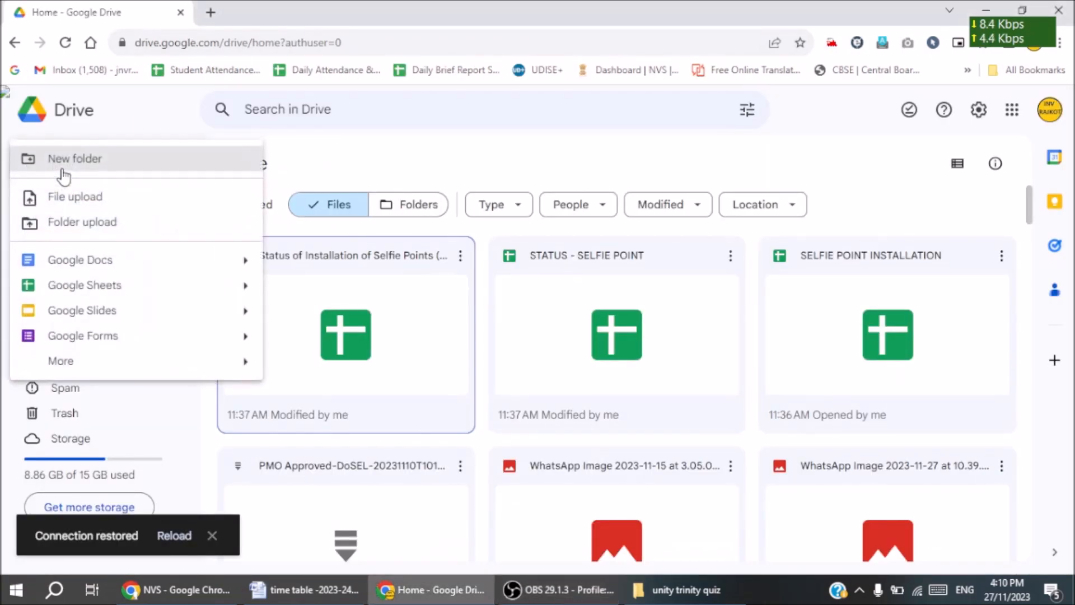
left_click(65, 167)
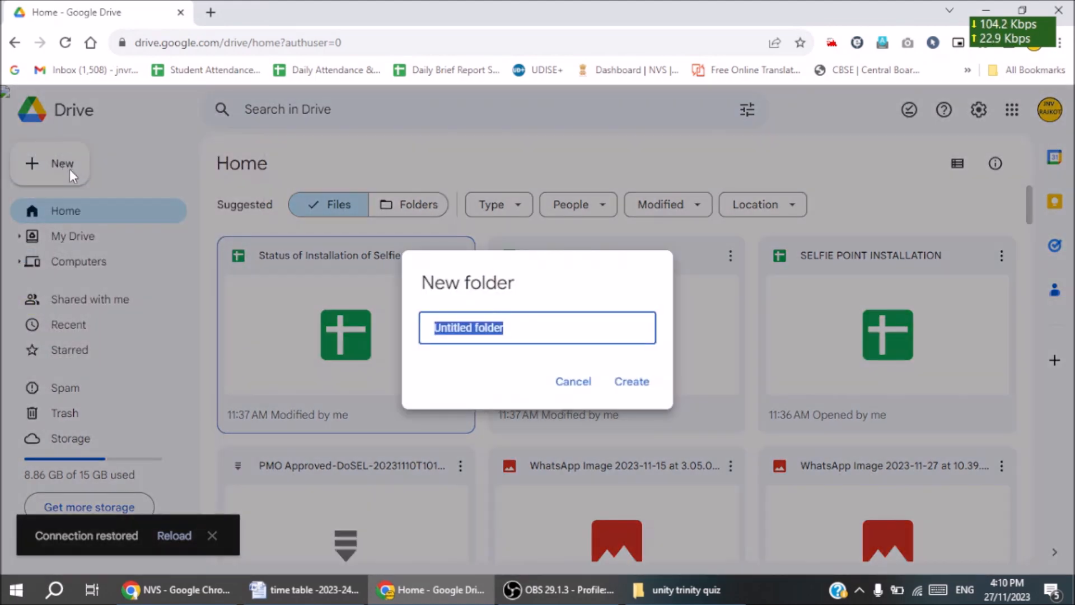
type("Sardar Unity Trinity Quiz")
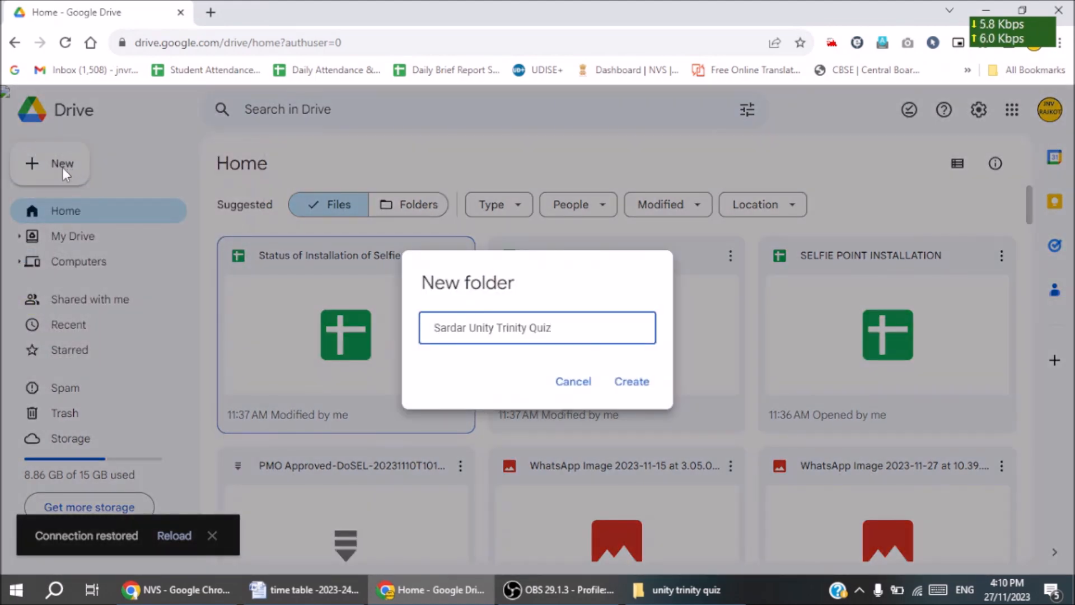
left_click(632, 383)
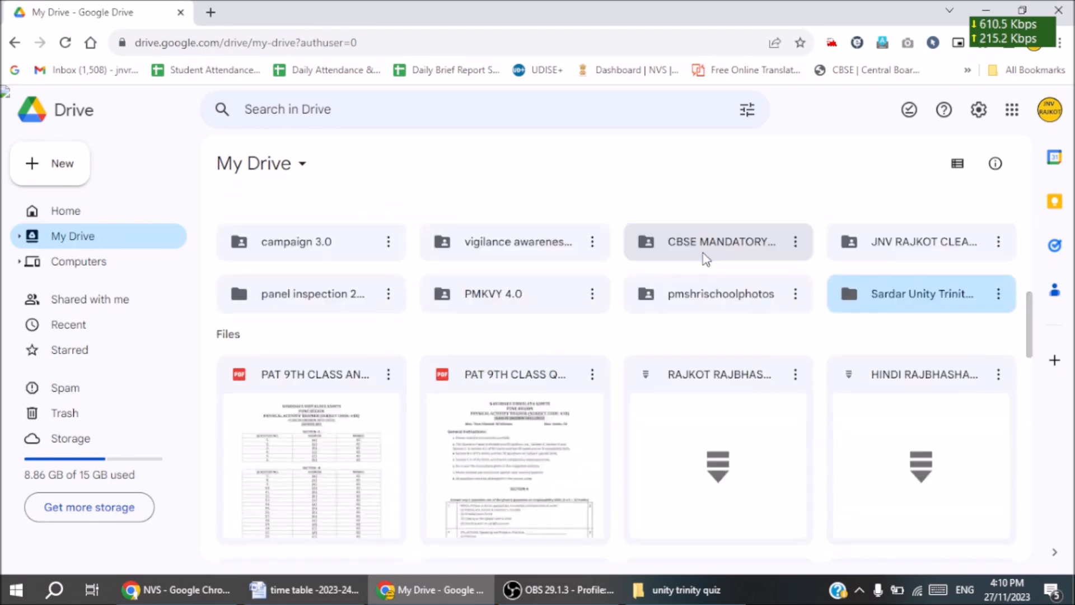
Upload the Sardar Unity Trinity Quiz students participation video from the local unity trinity quiz folder into the new Drive folder.
double_click(932, 300)
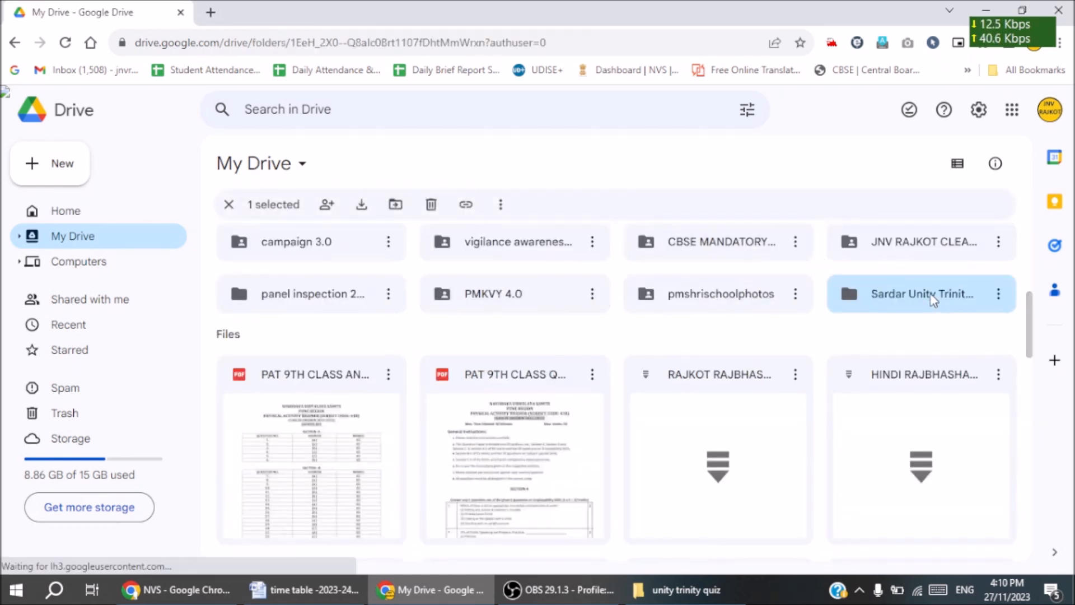
left_click(690, 599)
left_click(448, 295)
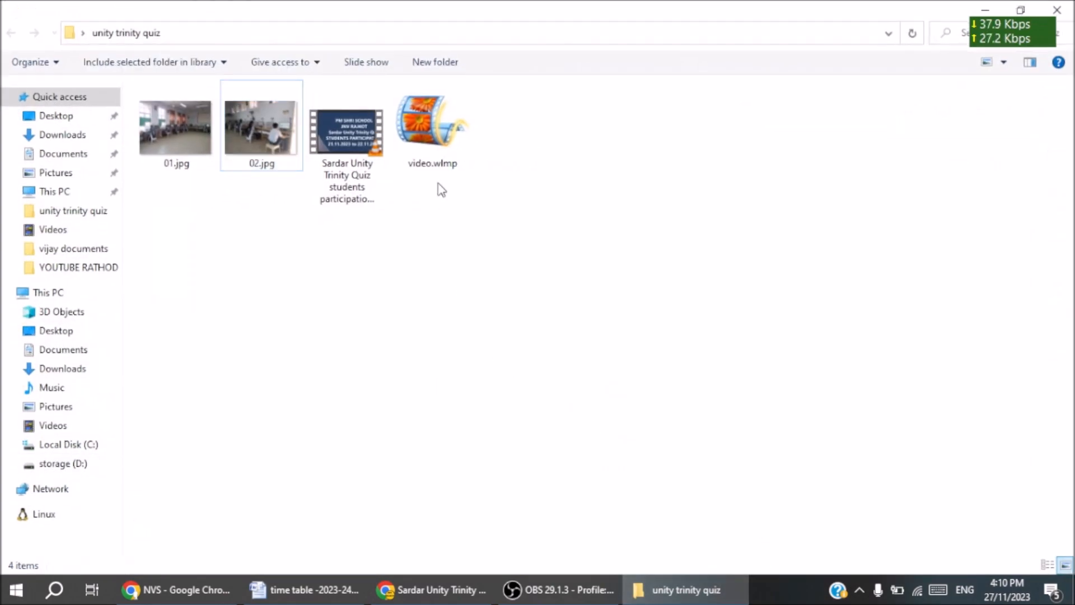
left_click_drag(347, 140, 613, 448)
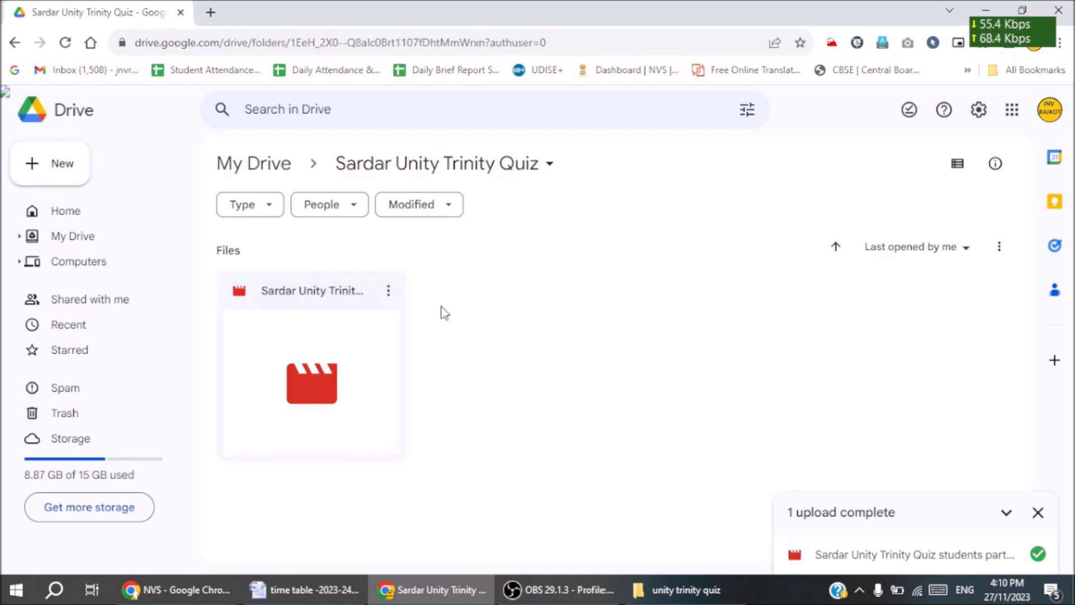
Share the uploaded quiz video with anyone with the link as viewer and copy its link.
left_click(388, 293)
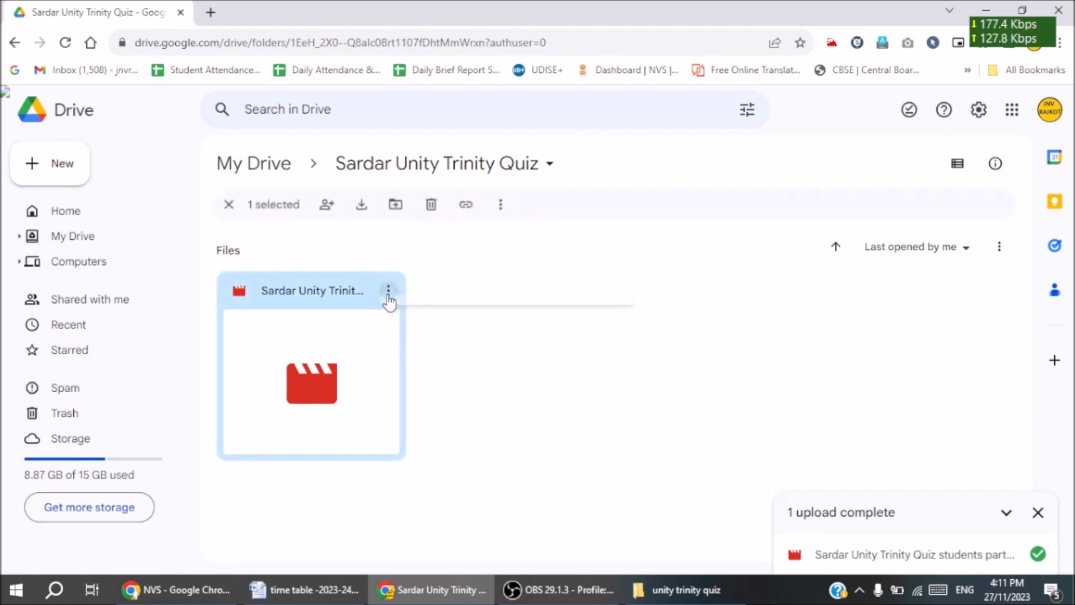
mouse_move(446, 449)
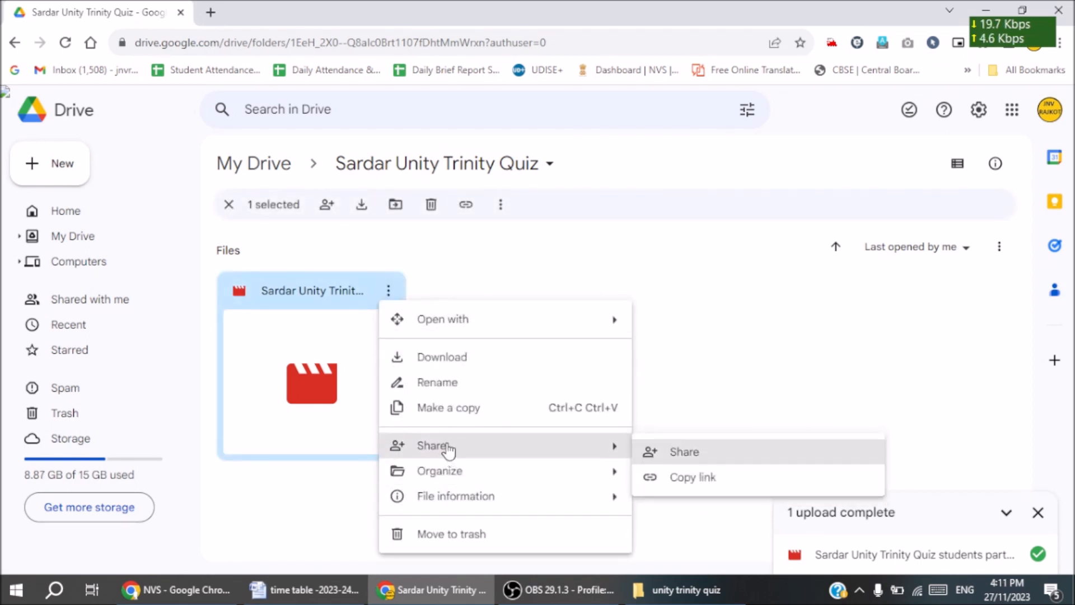
left_click(684, 452)
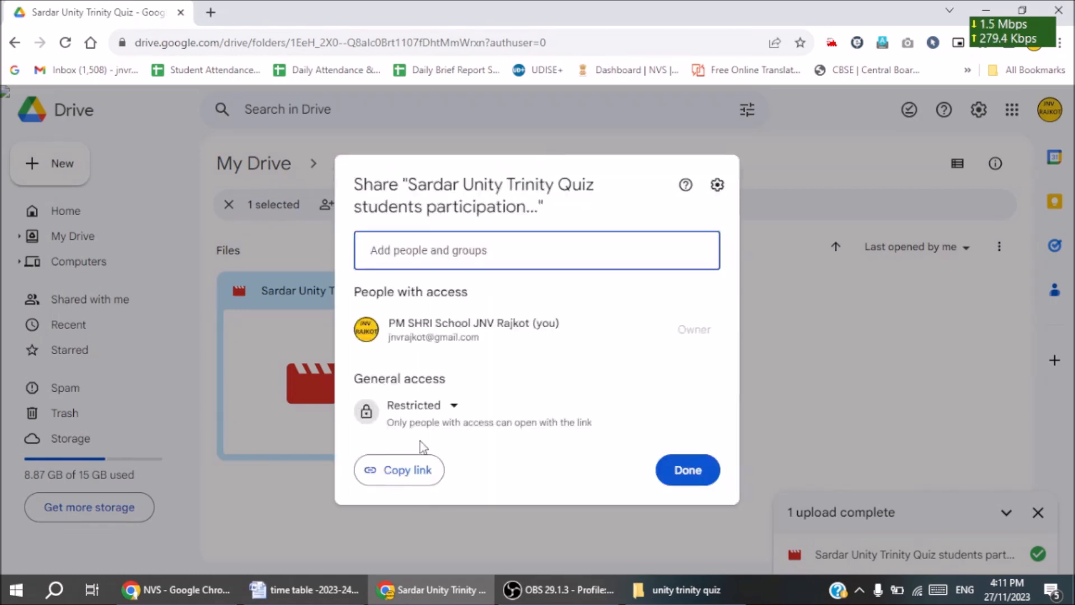
left_click(451, 408)
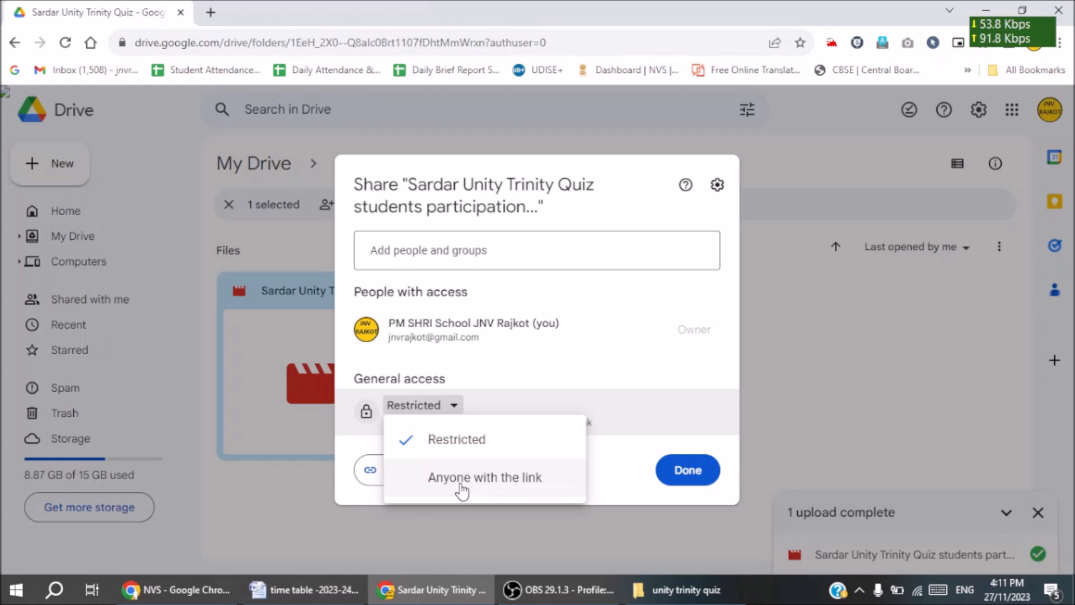
left_click(460, 487)
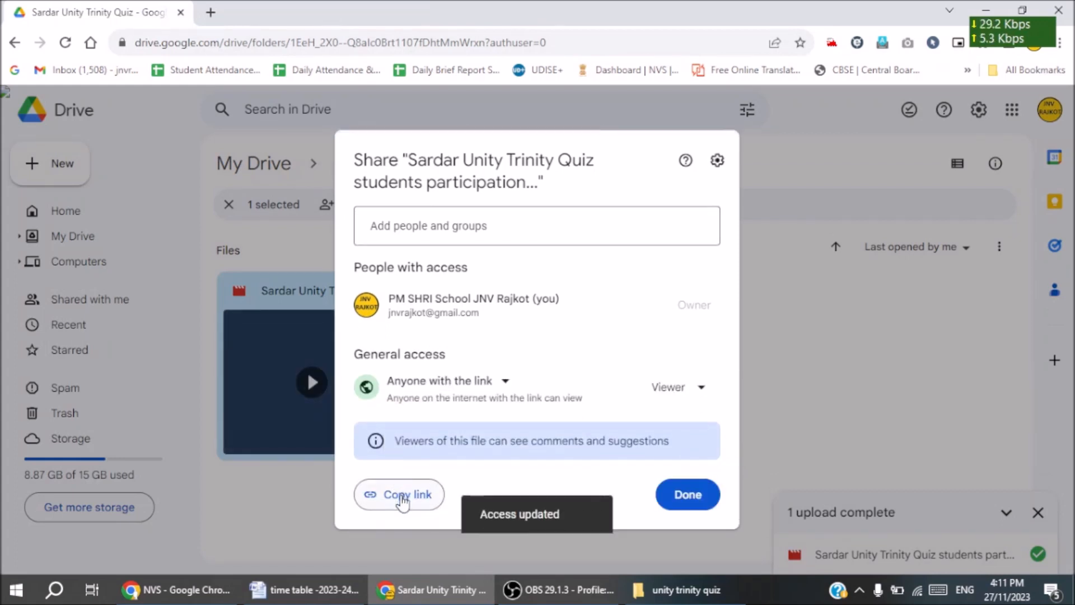
left_click(402, 497)
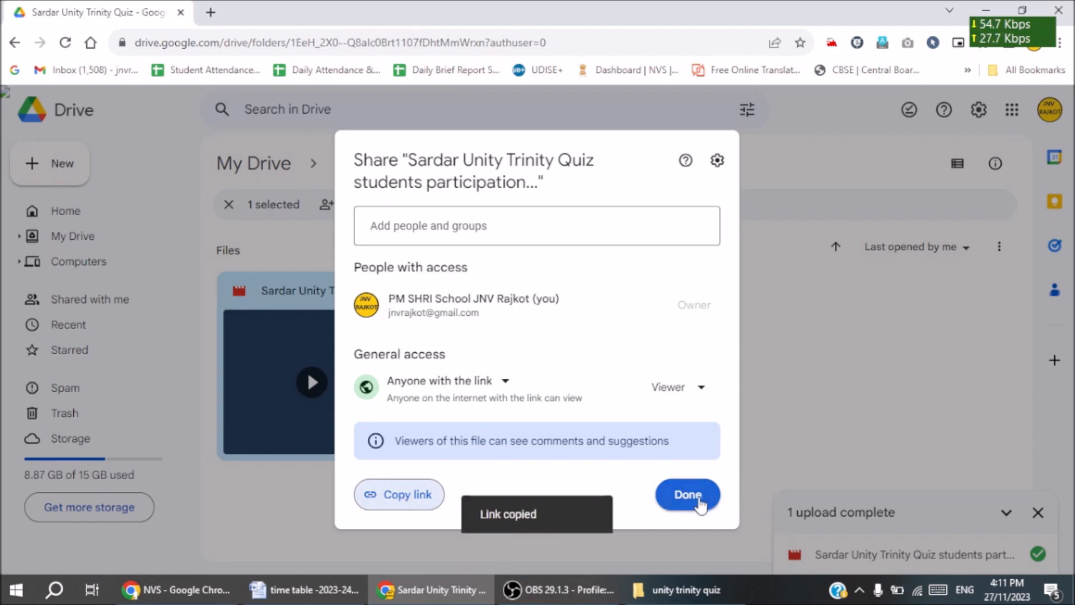
left_click(700, 501)
Switch to the NVS activity form and paste the copied Drive link as the video link.
left_click(154, 593)
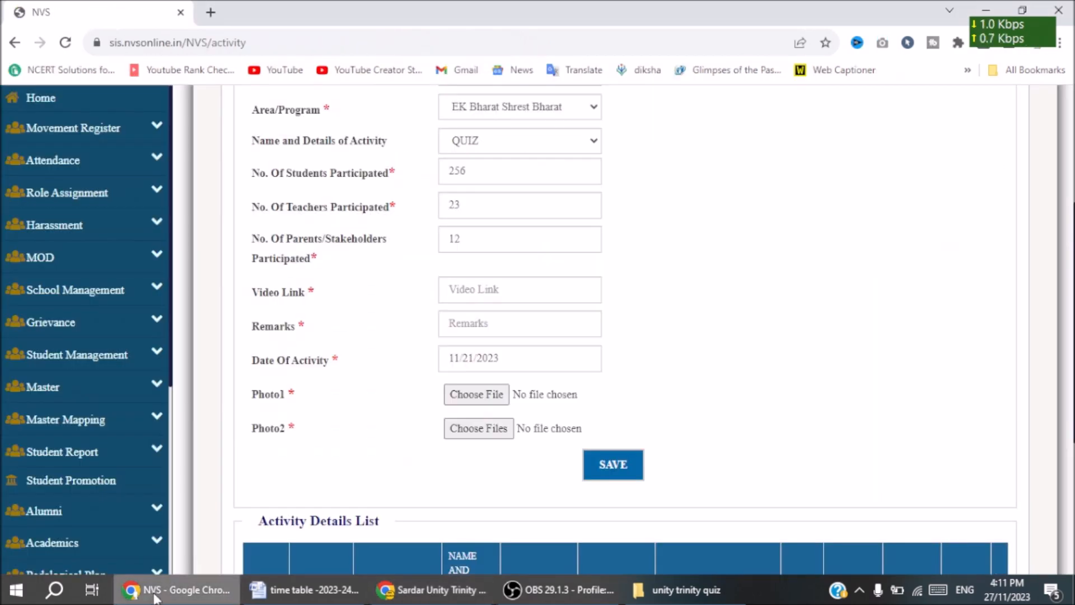
left_click(481, 295)
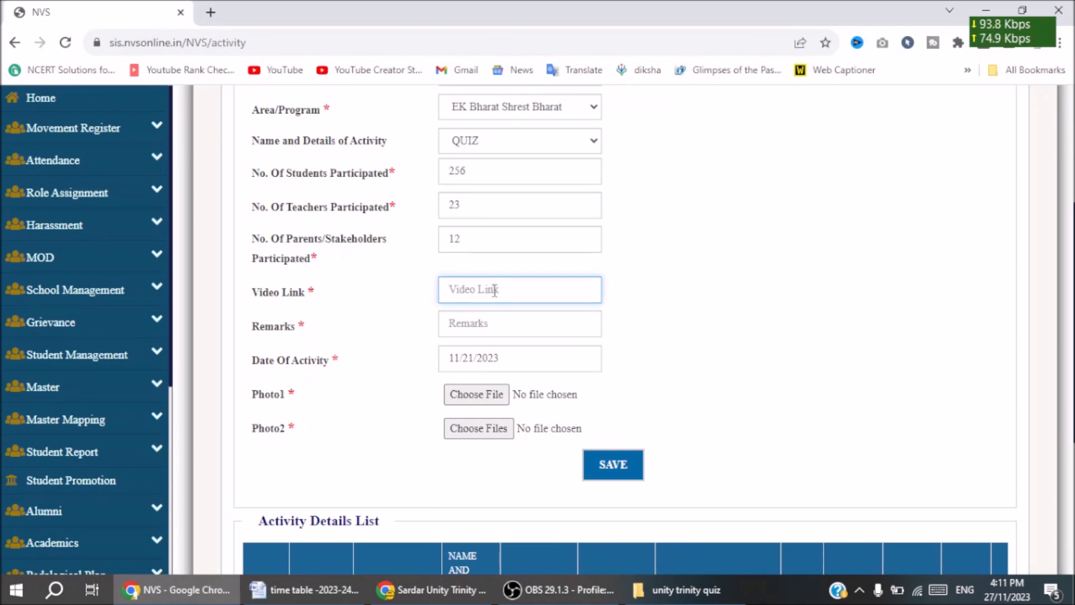
key("ctrl+v")
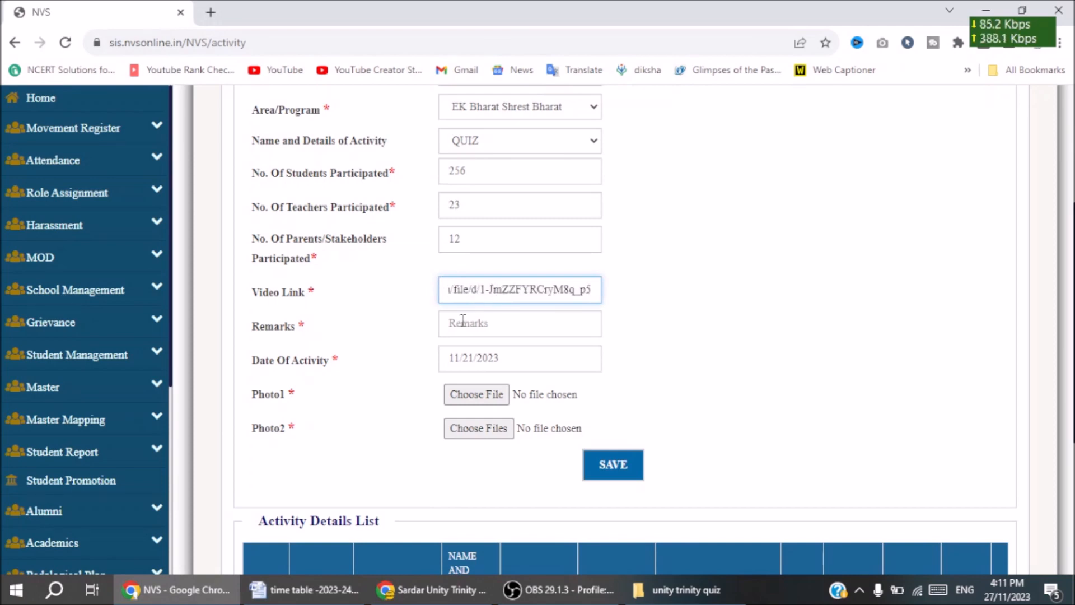
Enter "Sardar unity trinity Quiz" as the activity's remarks.
left_click(493, 323)
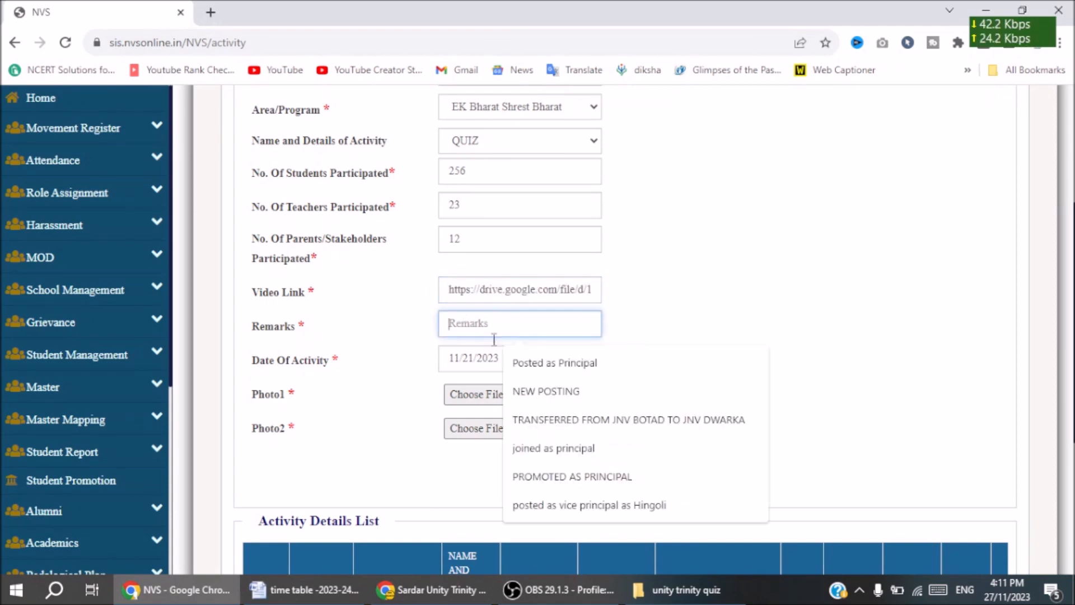
left_click(774, 278)
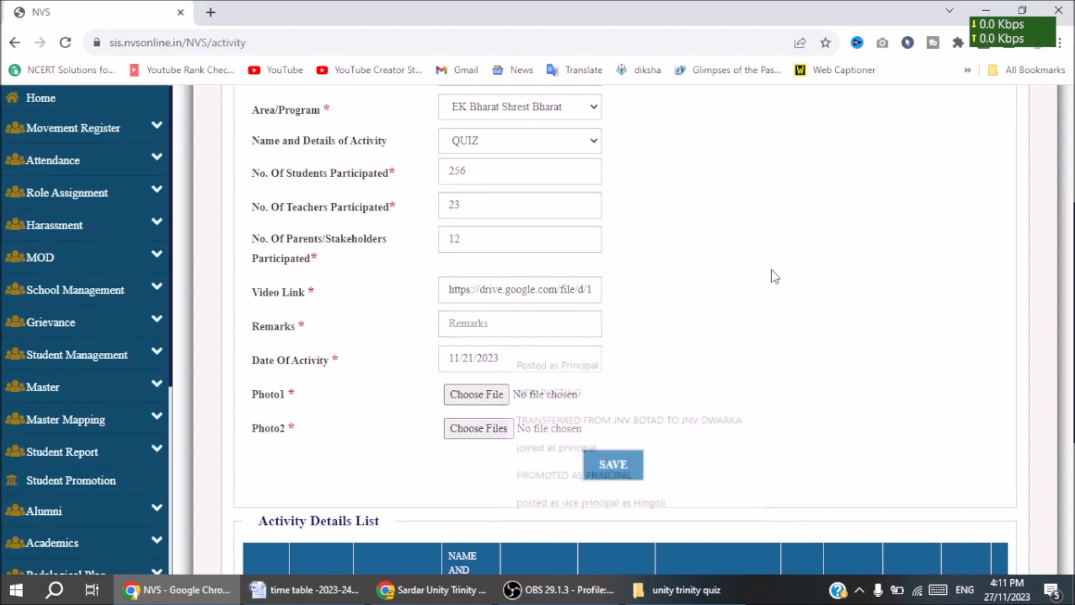
left_click(493, 324)
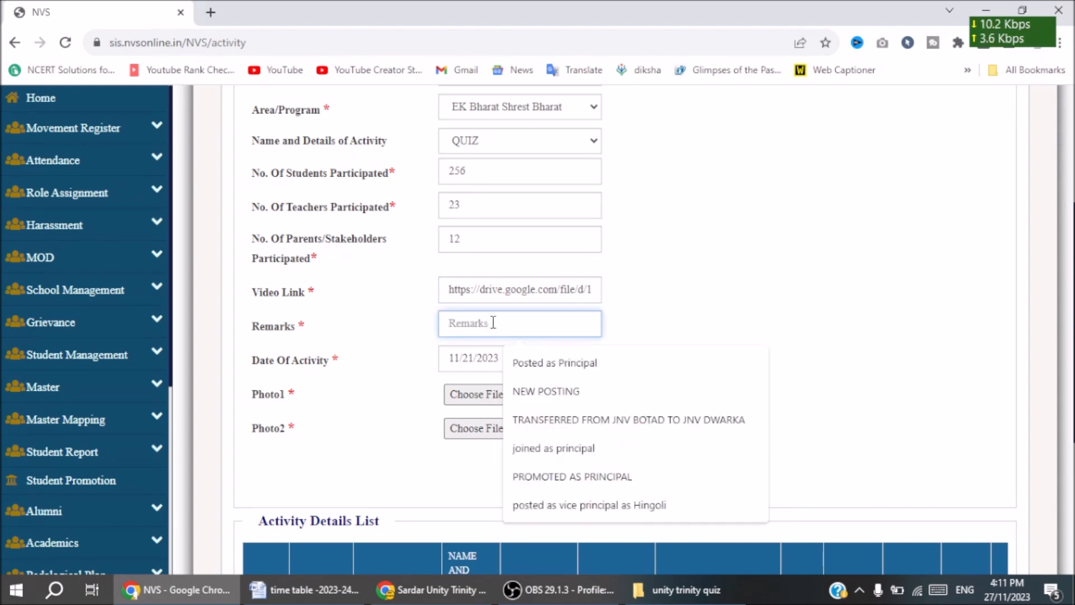
type("sar")
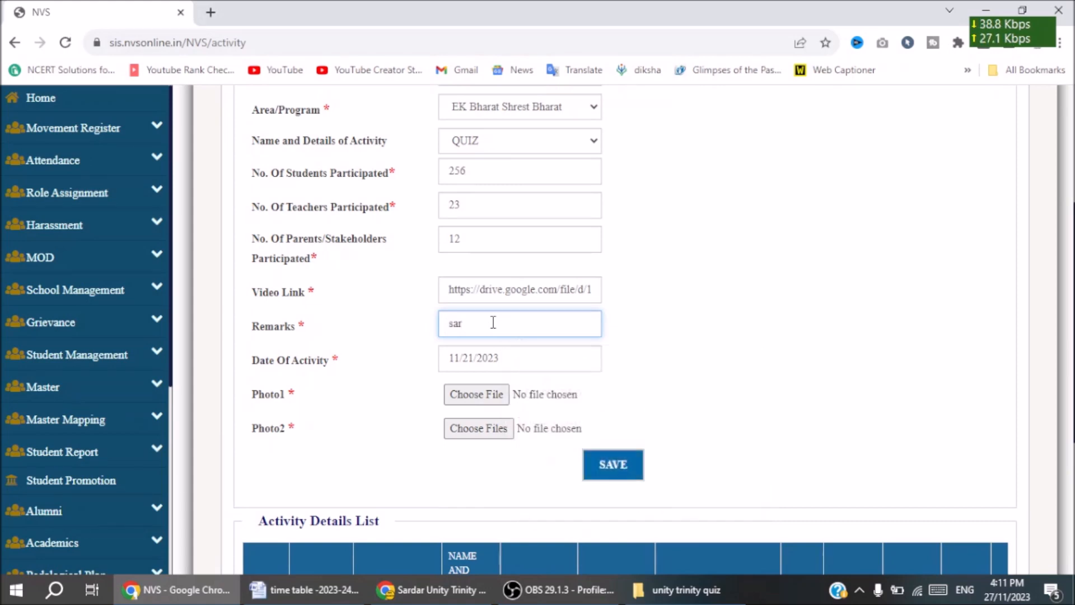
type("dar unity")
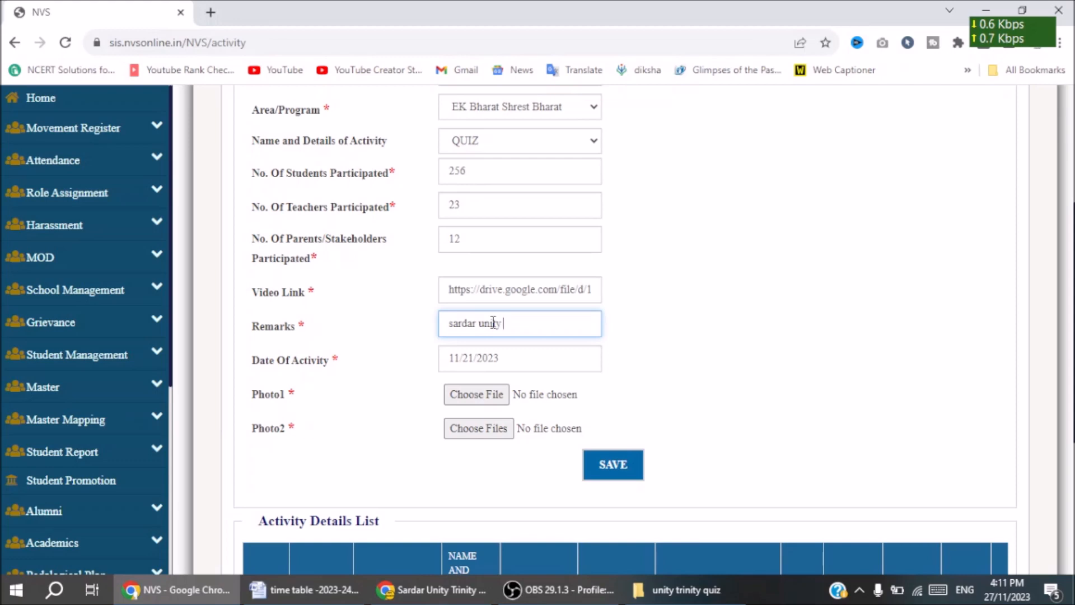
type(" tr")
type("inity Quiz")
type("S")
key("End")
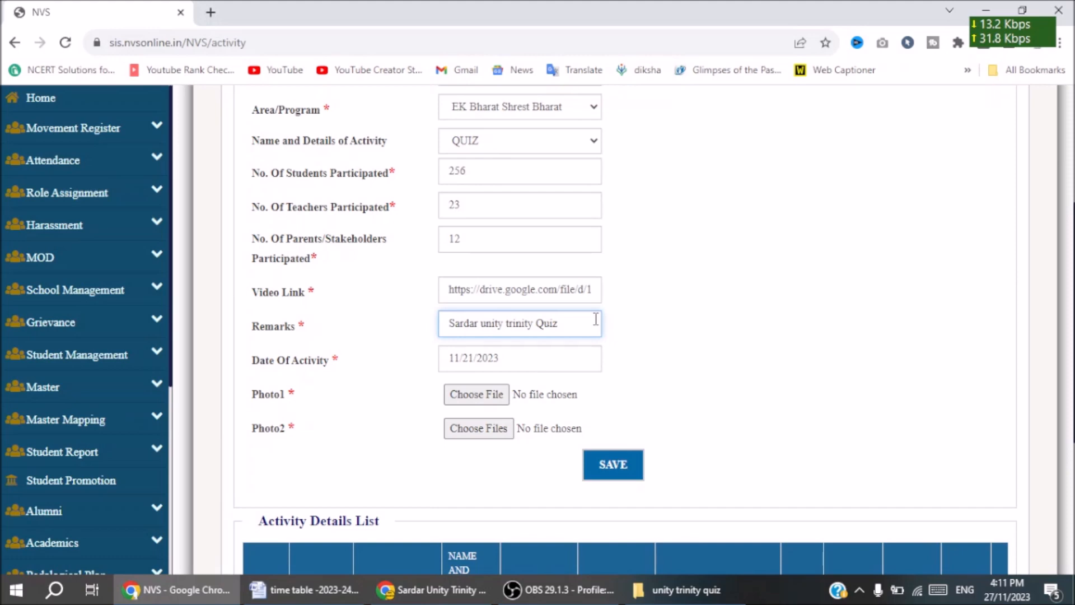
Attach 01.jpg as Photo1 and 02.jpg as Photo2 from the unity trinity quiz folder on the Desktop.
left_click(496, 395)
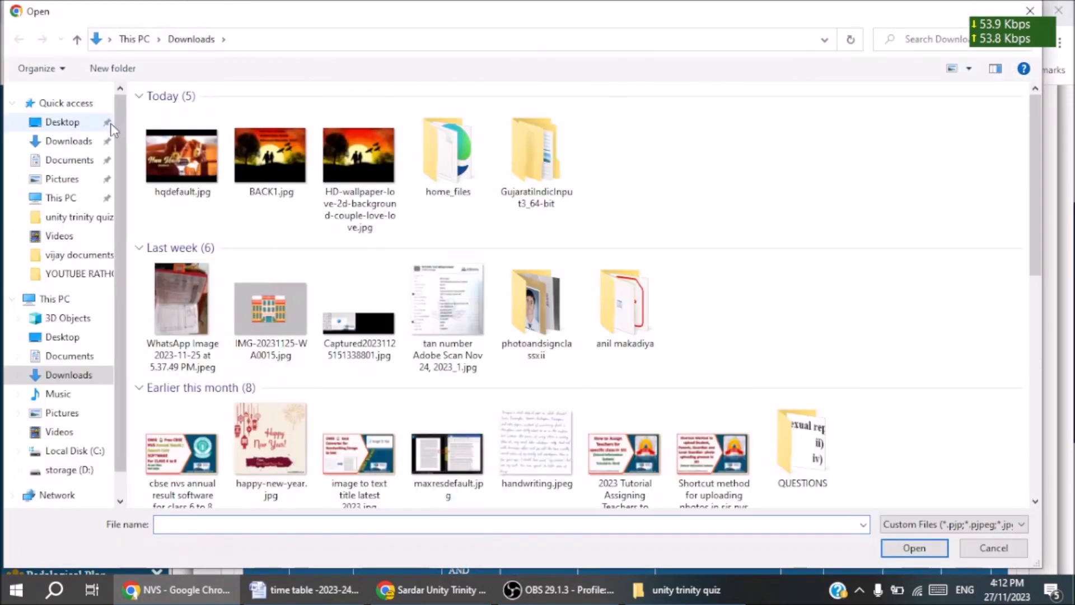
left_click(79, 121)
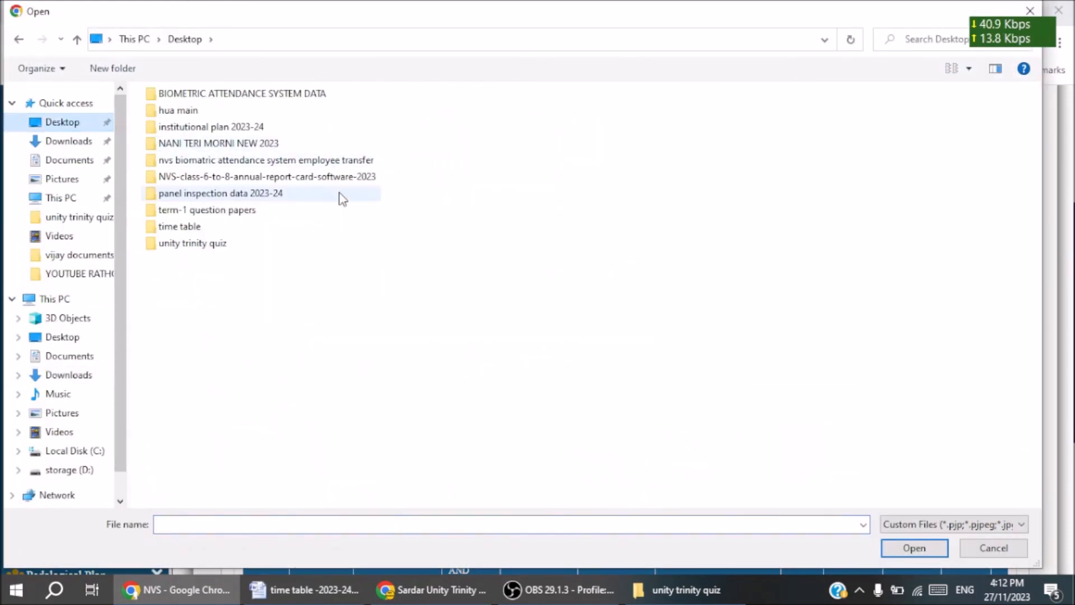
double_click(196, 244)
double_click(192, 147)
left_click(476, 429)
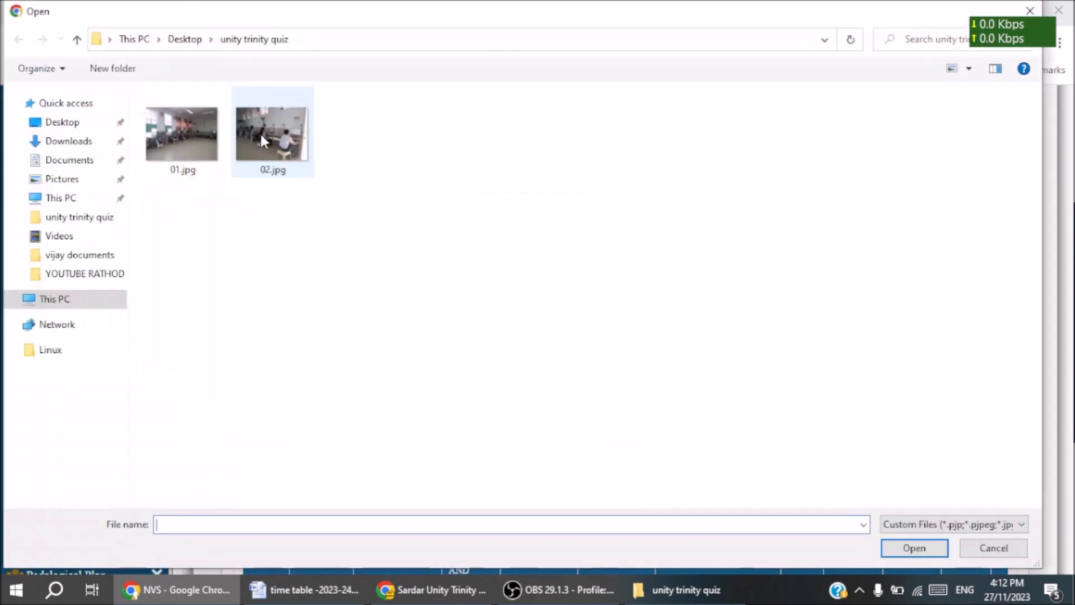
double_click(261, 133)
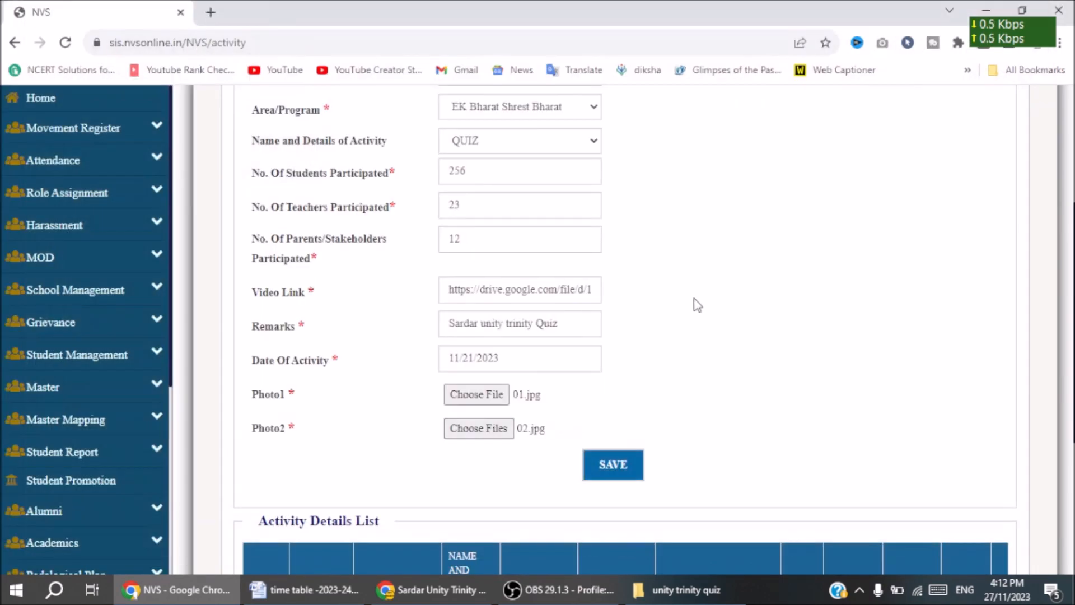
Try to save the activity, reloading the page and resubmitting the form data.
scroll(692, 310, "down", 3)
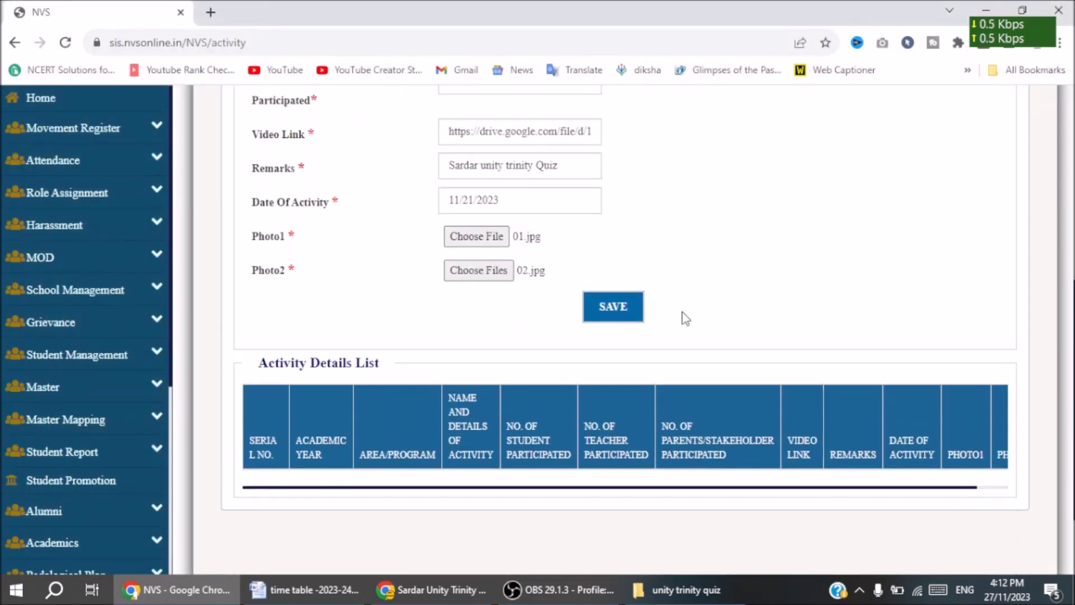
left_click(614, 312)
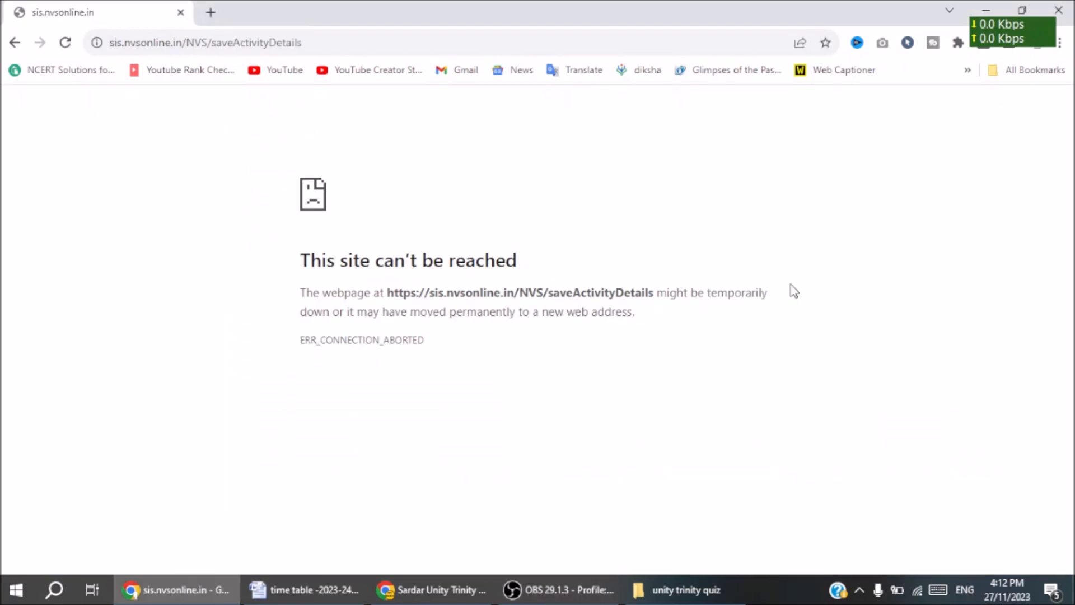
key("F5")
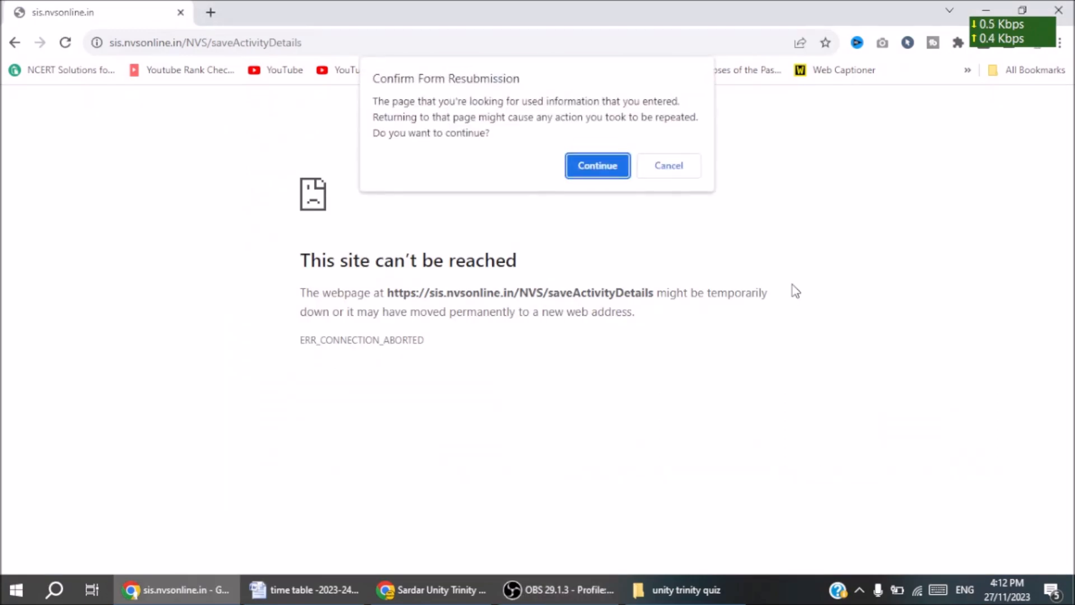
key("Return")
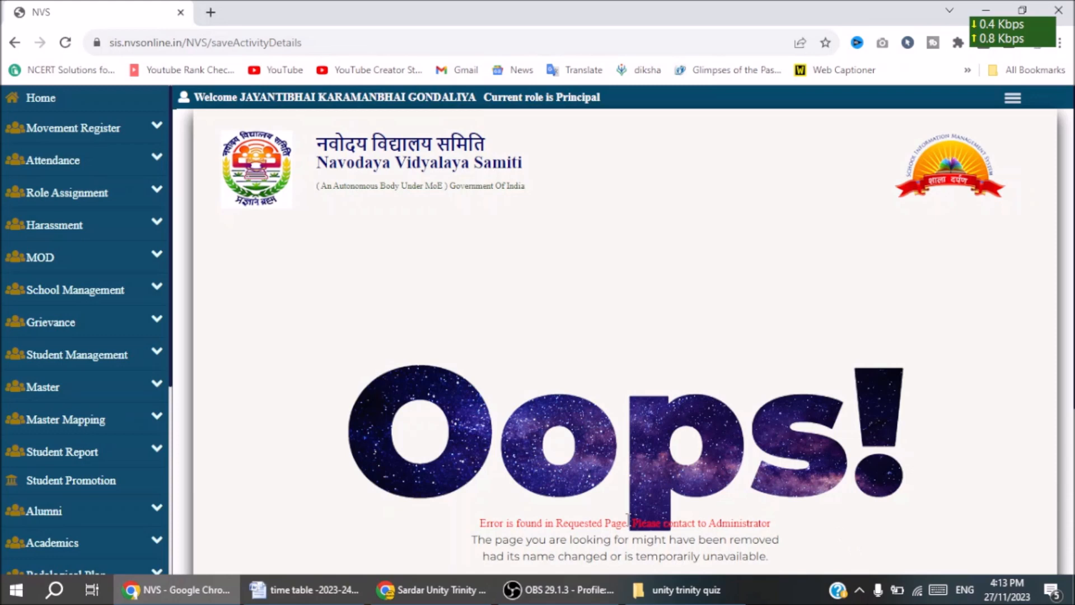
Leave the error page and reopen a blank Activity entry form from the Academics section.
scroll(648, 347, "down", 3)
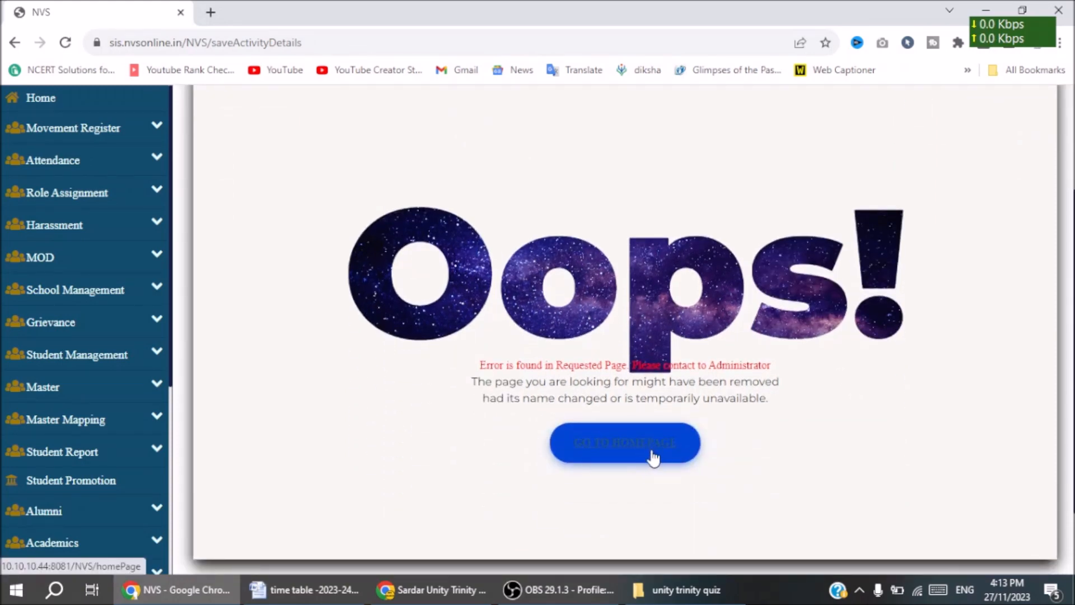
scroll(155, 436, "down", 3)
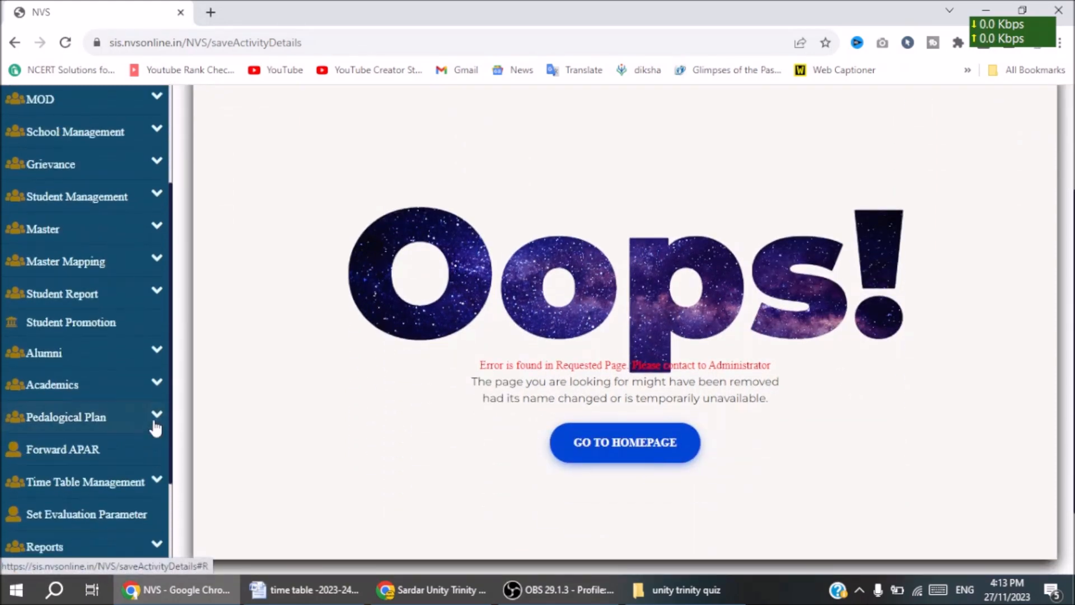
left_click(99, 386)
left_click(56, 467)
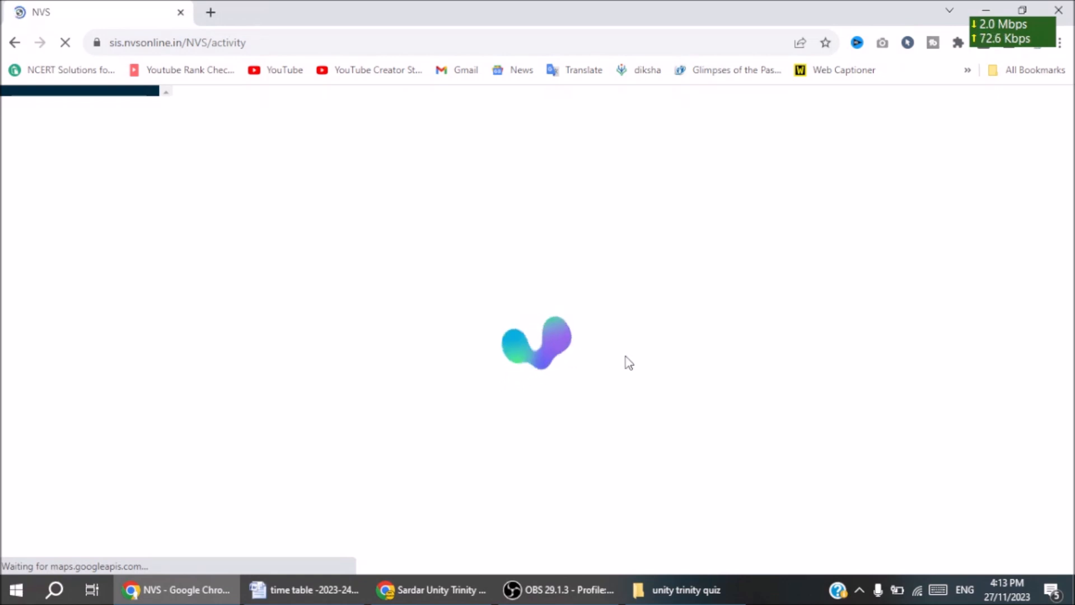
Set academic year 2023-2024, program EK Bharat Shrest Bharat and activity QUIZ, with 256 students, 23 teachers and 12 parents/stakeholders.
left_click(531, 311)
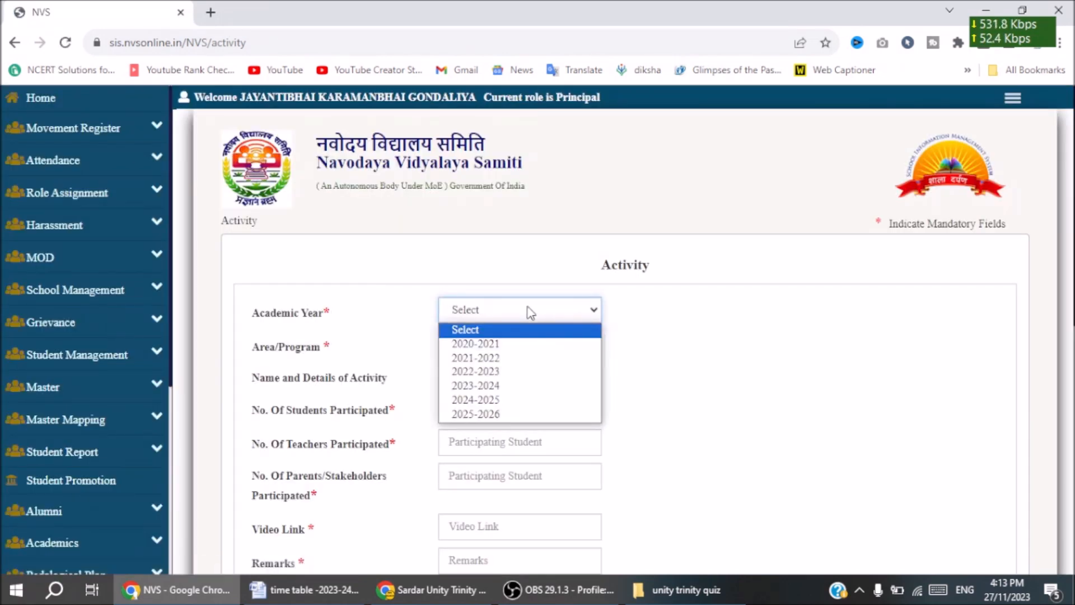
left_click(517, 386)
left_click(505, 345)
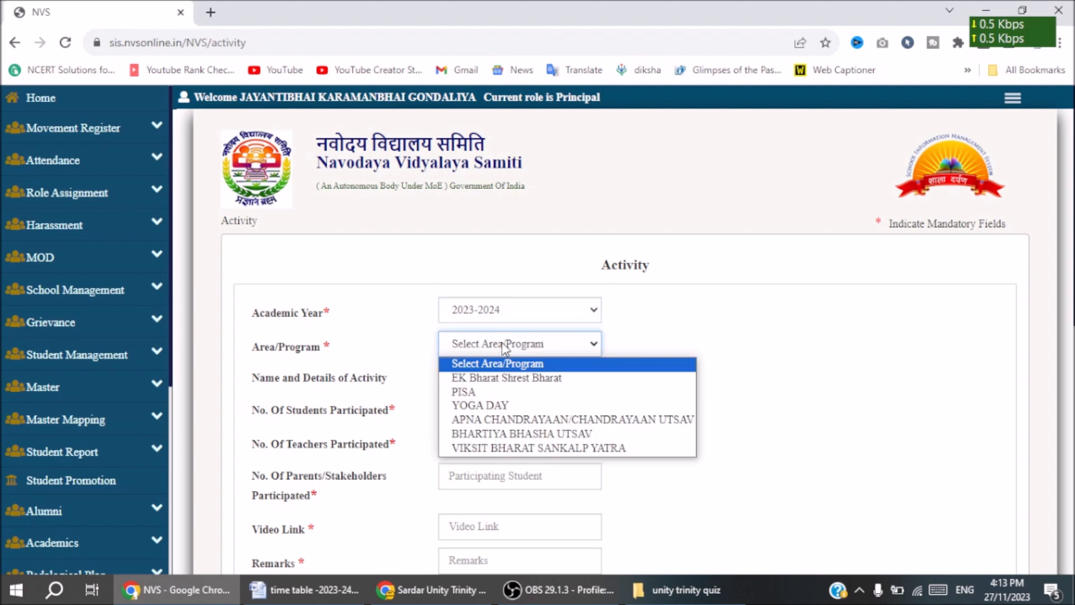
left_click(508, 377)
left_click(508, 377)
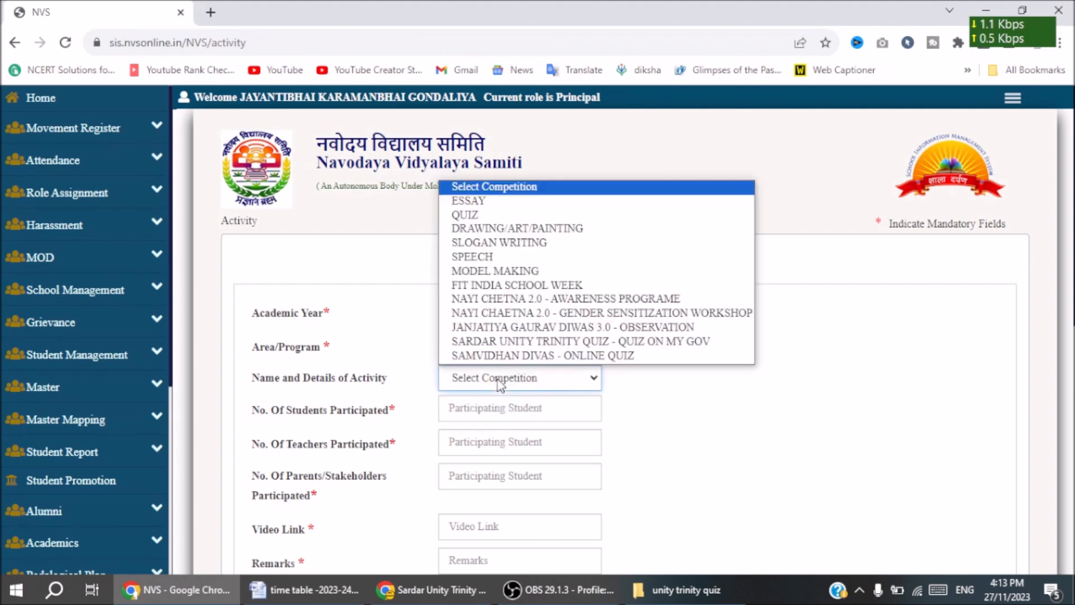
left_click(511, 215)
left_click(504, 409)
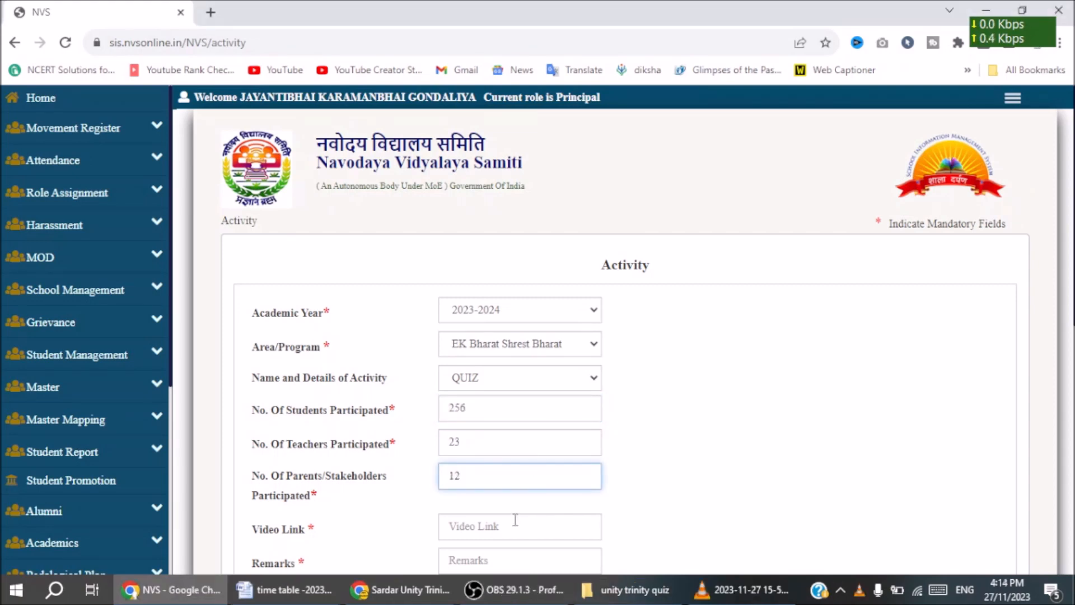
Copy the quiz video's share link from Google Drive again and paste it as the activity's video link in NVS.
left_click(515, 520)
left_click(426, 594)
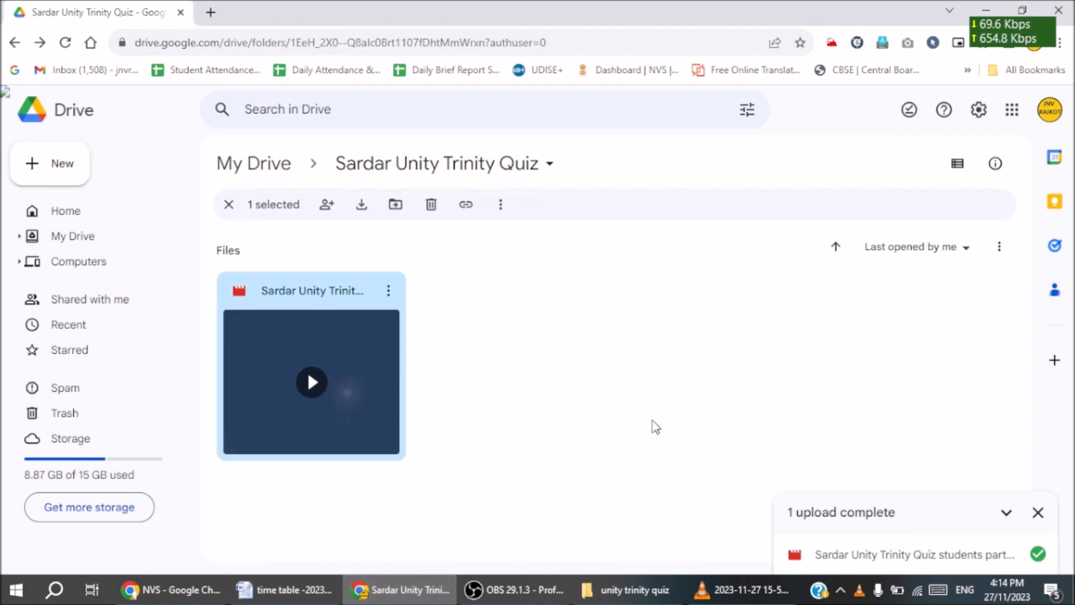
left_click(388, 290)
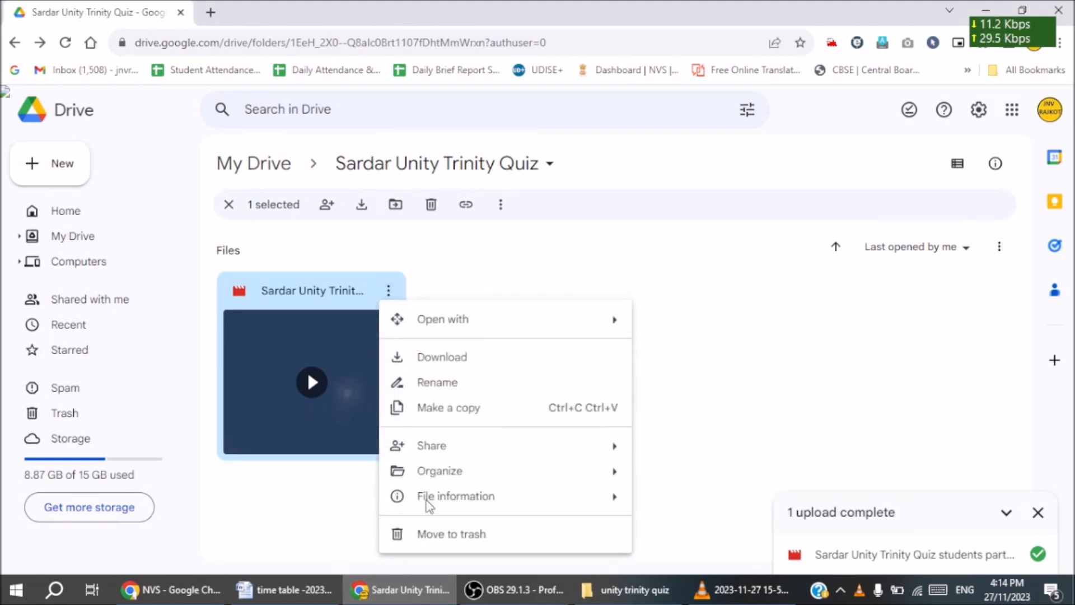
left_click(658, 475)
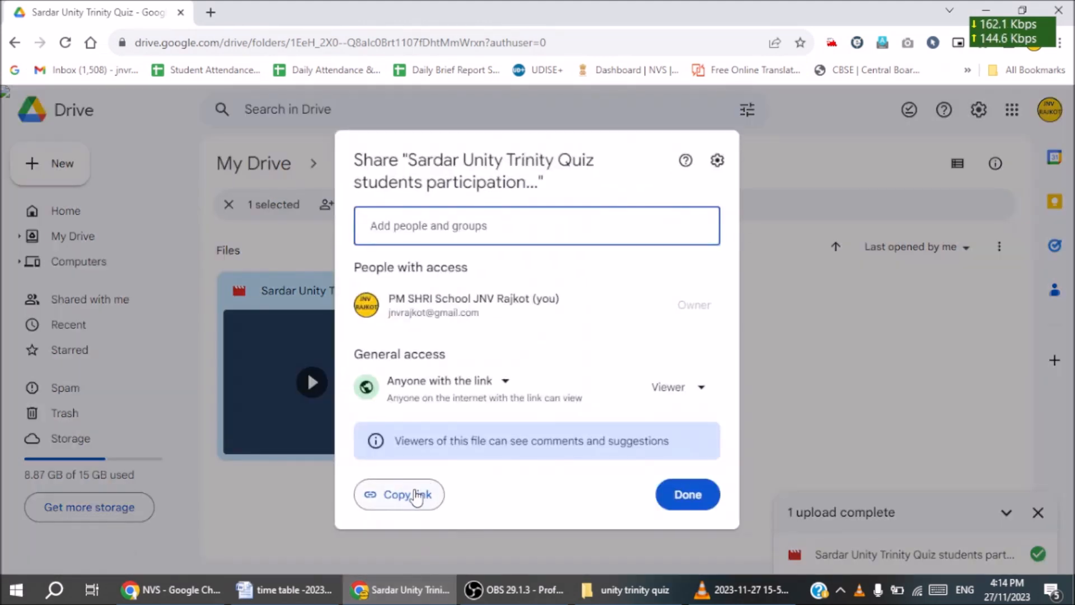
left_click(418, 495)
left_click(175, 594)
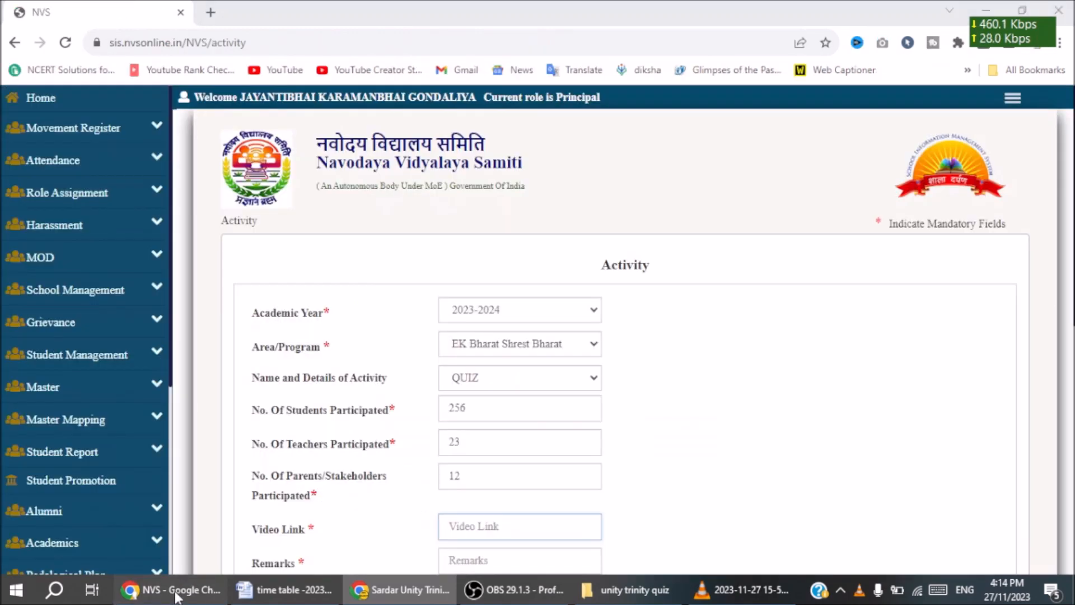
left_click(468, 533)
key("ctrl+v")
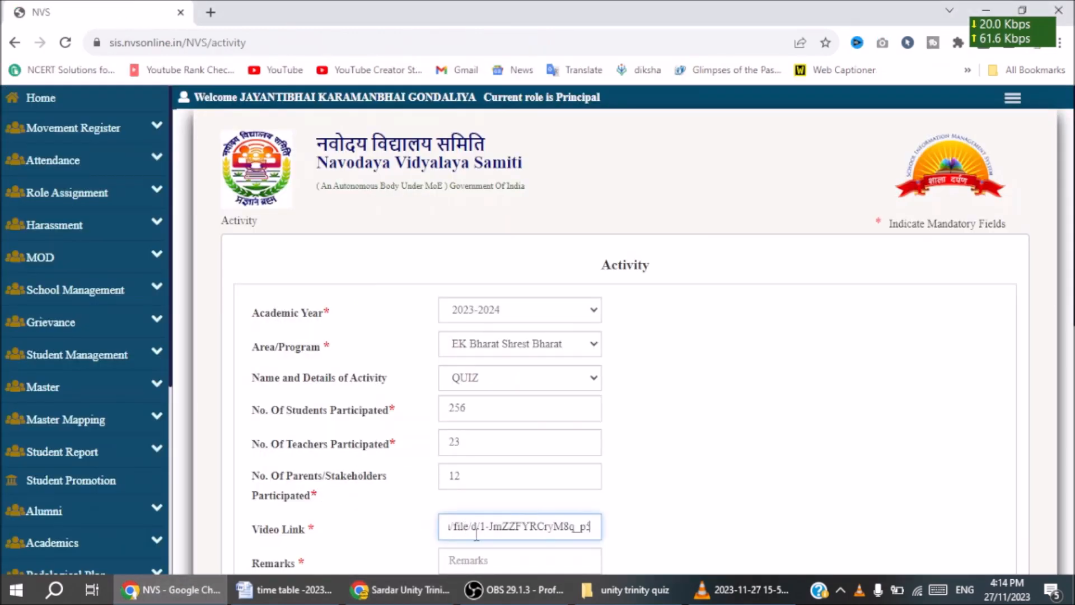
Enter the remark "Sardar unity trinity Quiz" and set the date of activity to 11/21/2023.
scroll(767, 439, "down", 3)
left_click(552, 398)
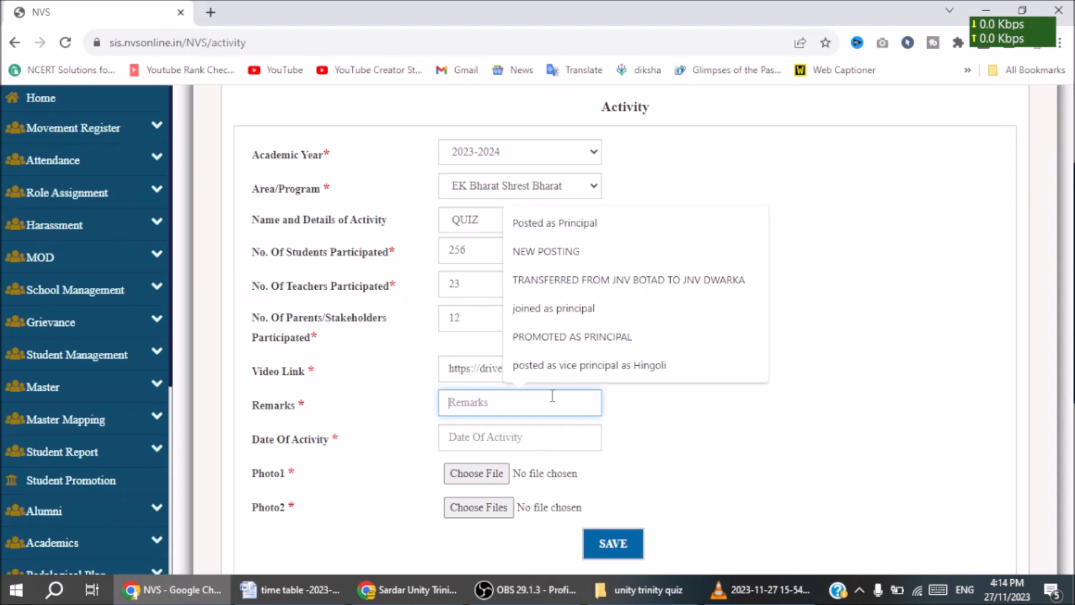
type("Sa")
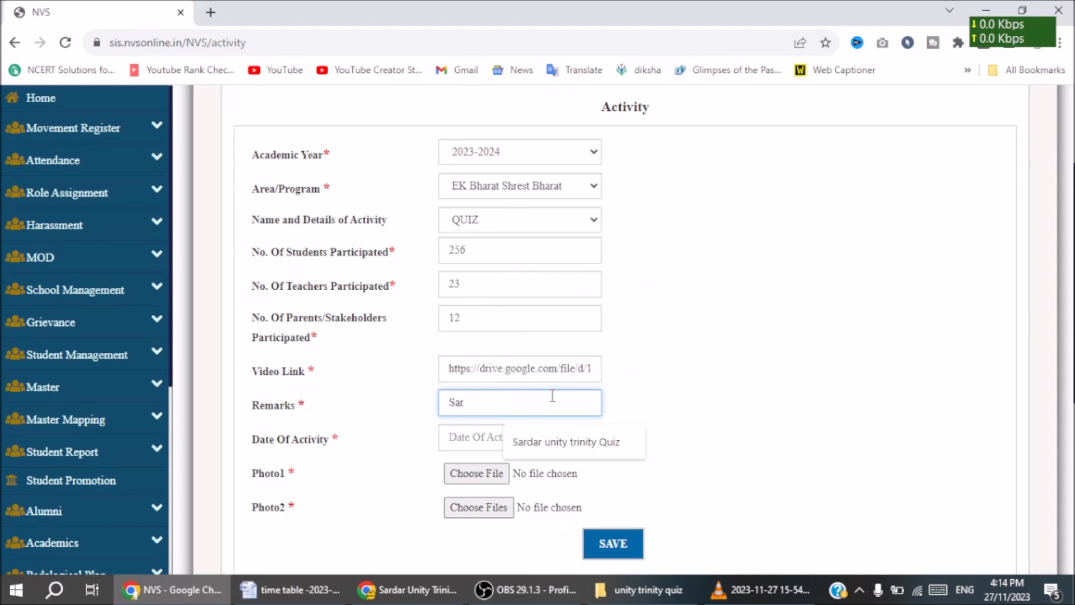
type("r unity trinity Quiz")
left_click(571, 442)
left_click(533, 439)
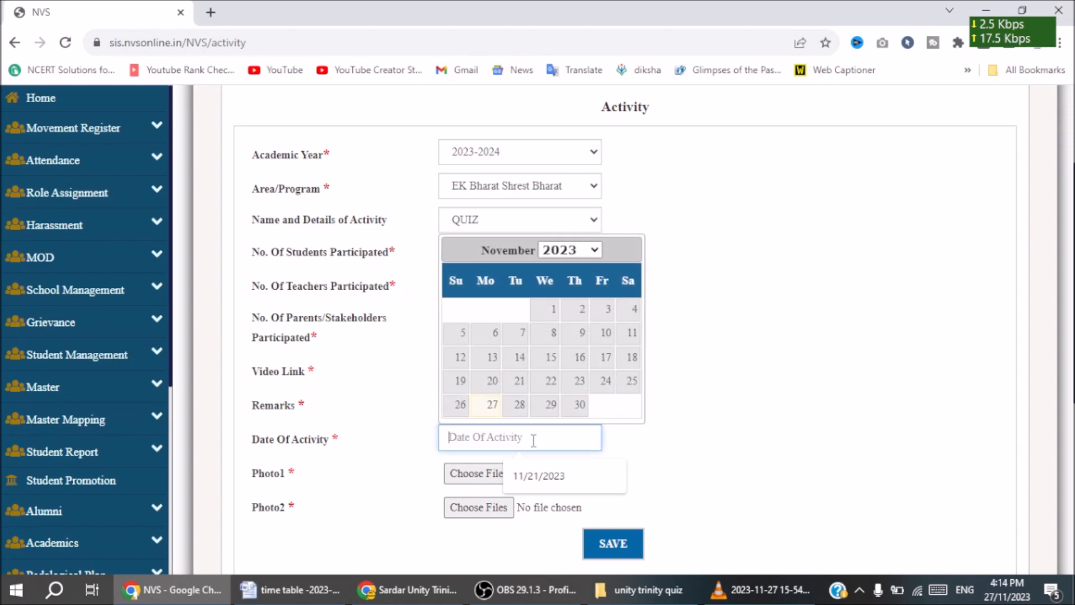
left_click(520, 381)
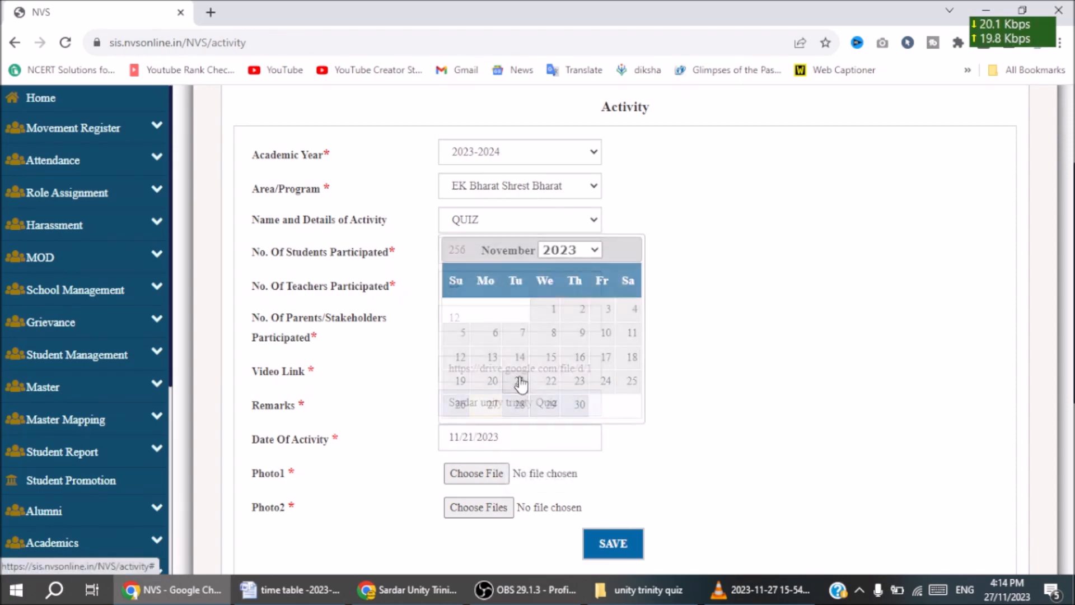
Attach 01.jpg as Photo1 and choose 02.jpg for Photo2 from the unity trinity quiz folder.
left_click(496, 476)
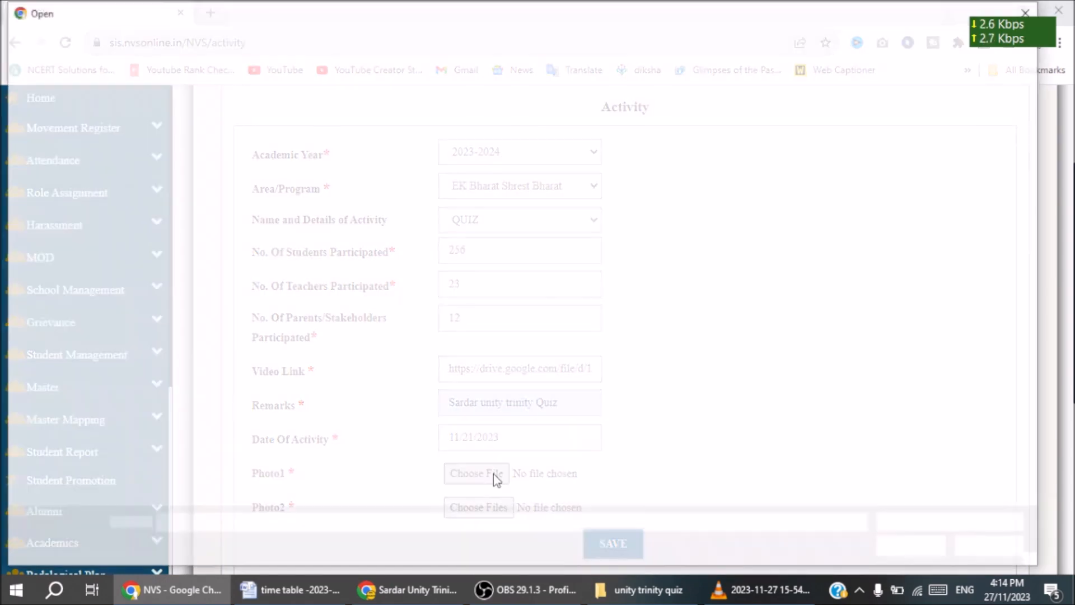
double_click(172, 143)
left_click(475, 511)
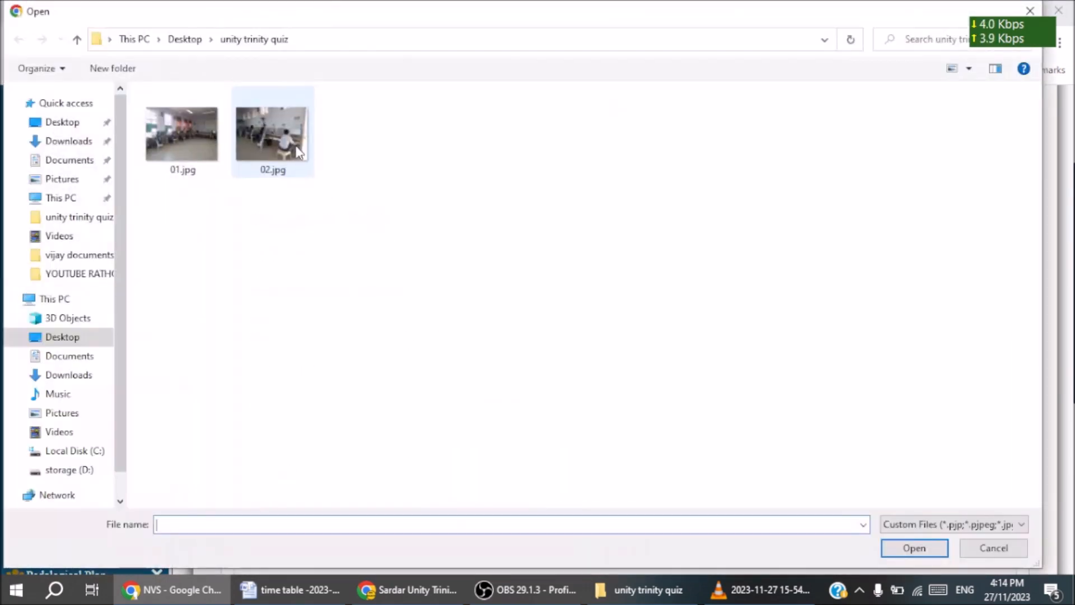
double_click(306, 167)
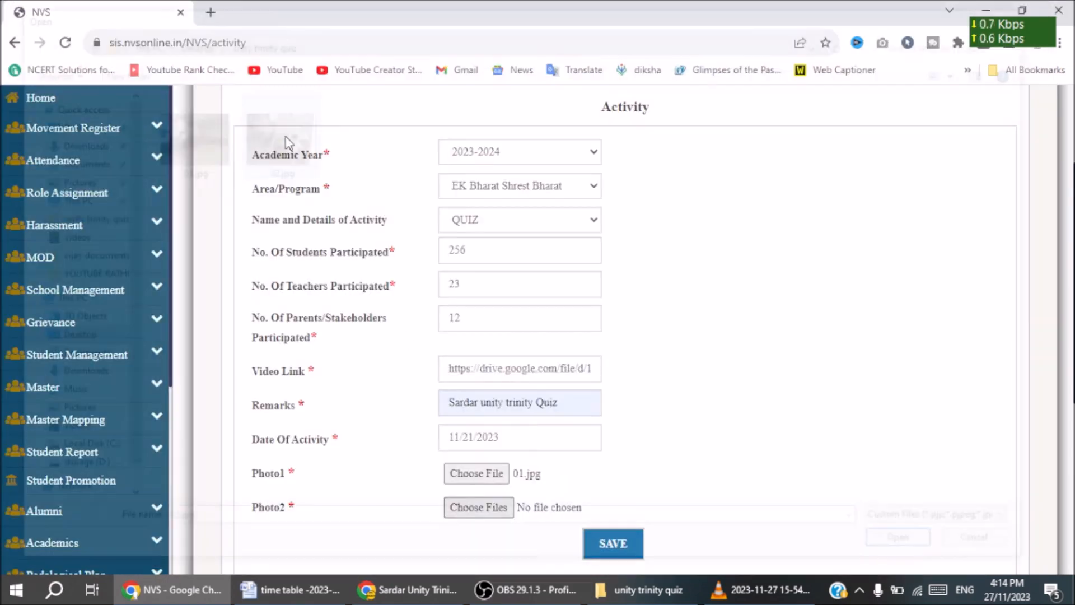
Switch to the unity trinity quiz folder, check both photos' file sizes and open 01.jpg with Microsoft Office Picture Manager.
left_click(642, 598)
left_click(307, 211)
left_click(246, 133)
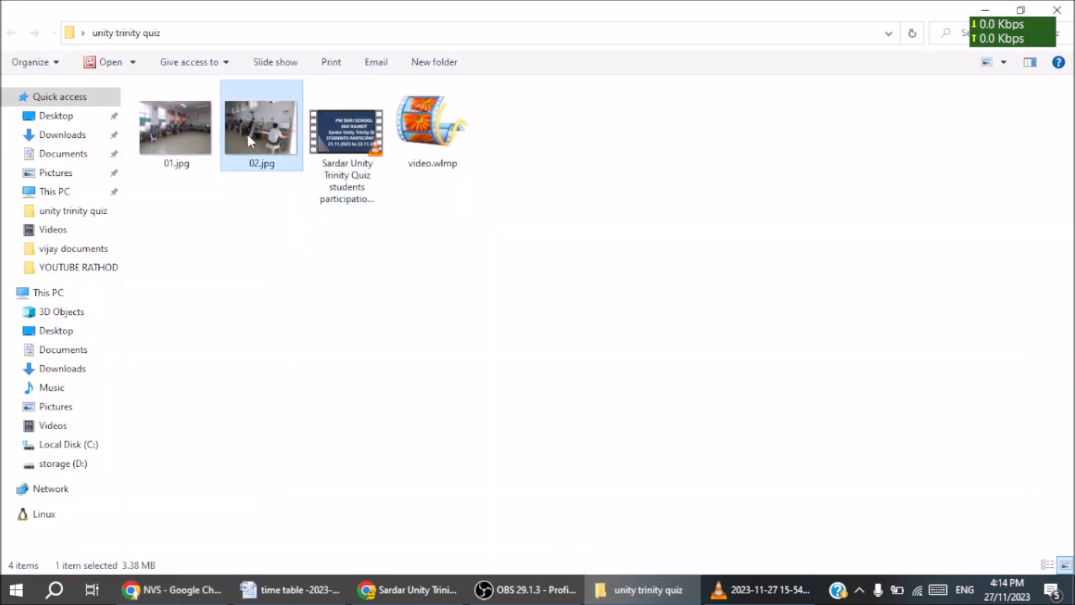
left_click(208, 137)
left_click(270, 127)
left_click(290, 244)
right_click(185, 149)
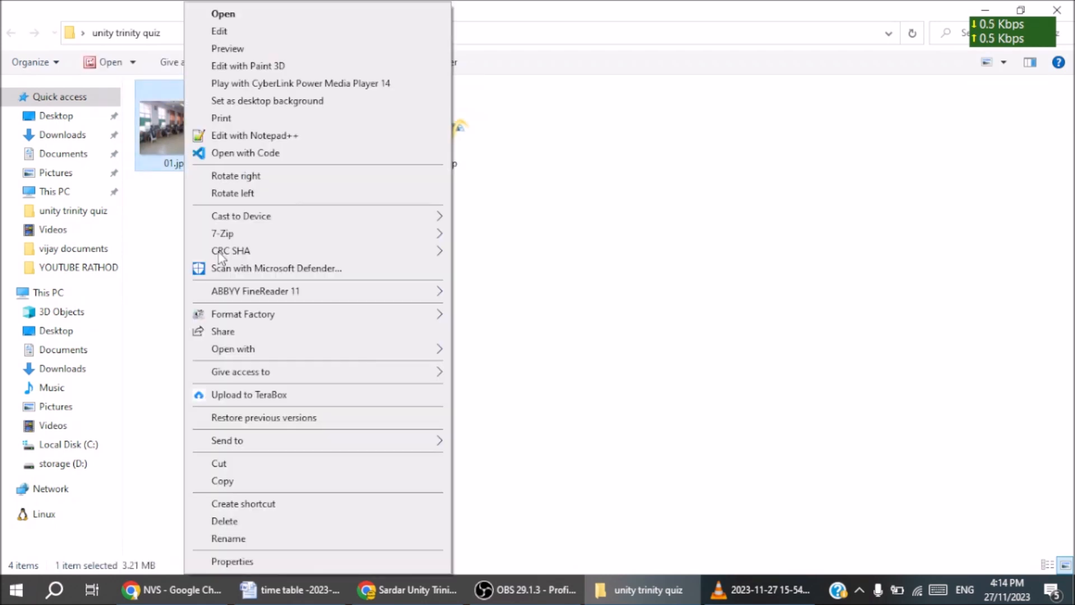
mouse_move(250, 354)
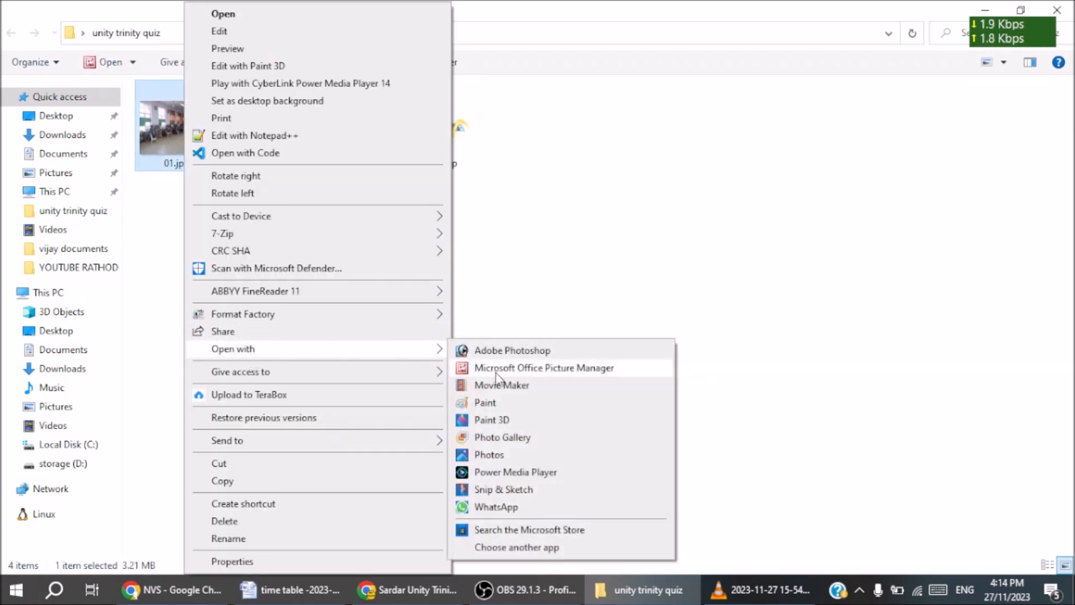
left_click(487, 370)
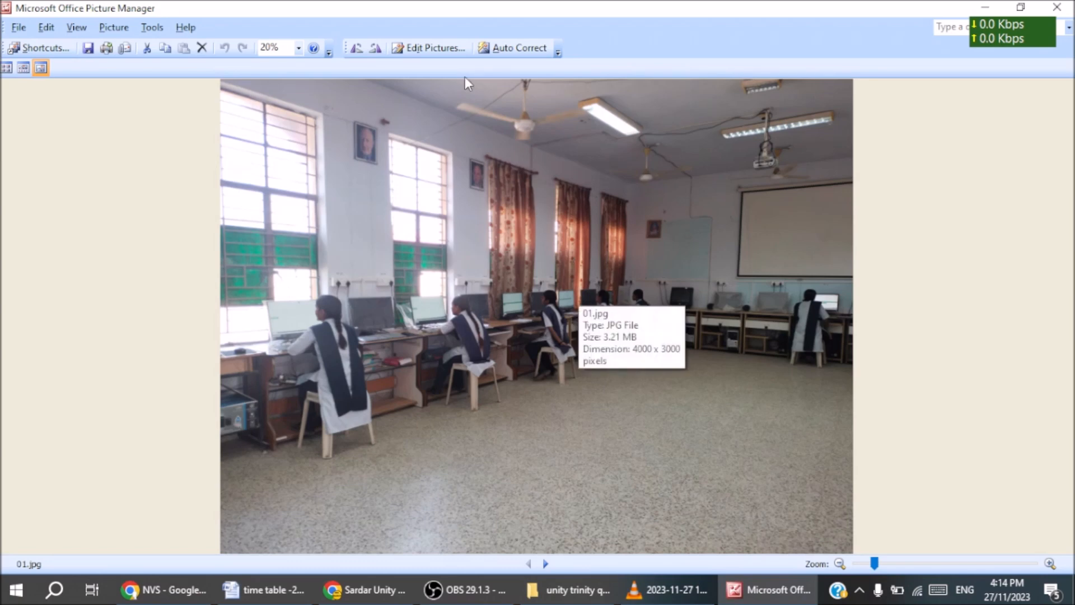
Compress 01.jpg using the Web pages setting and save the picture.
left_click(430, 47)
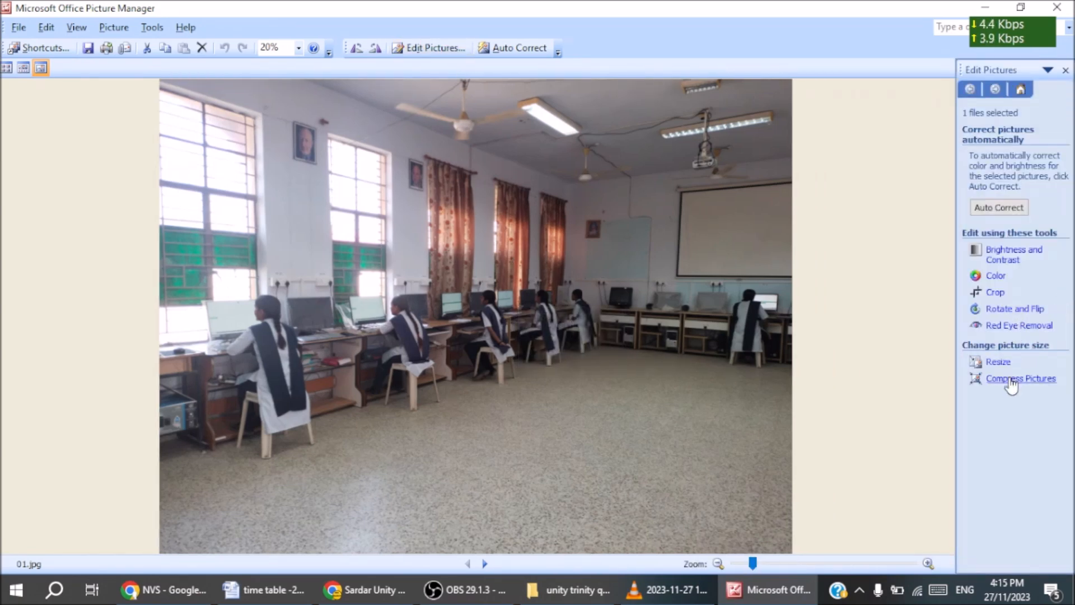
left_click(1010, 381)
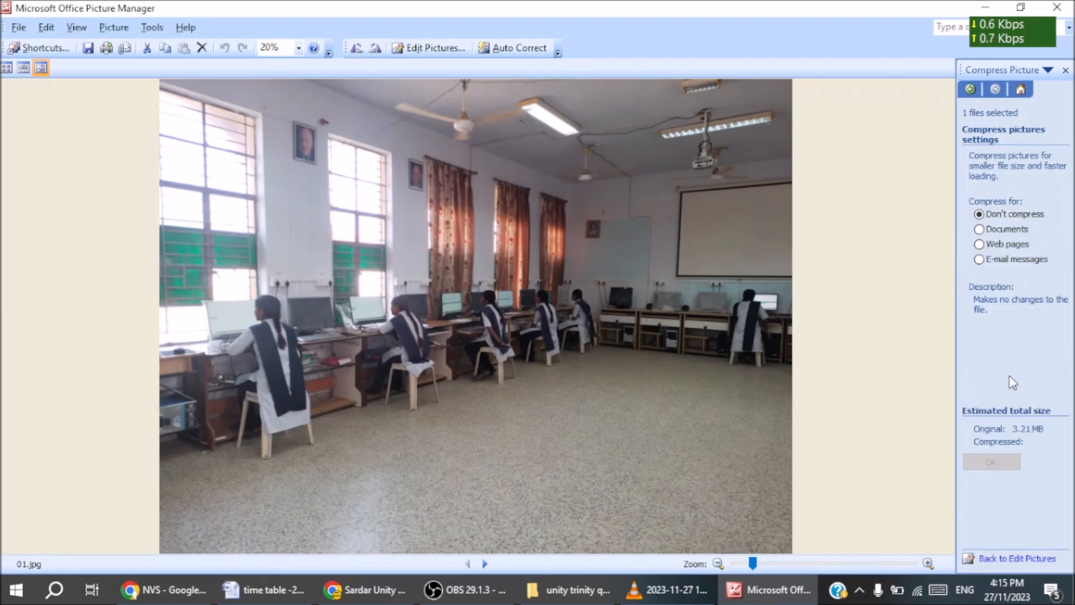
left_click(992, 245)
left_click(996, 479)
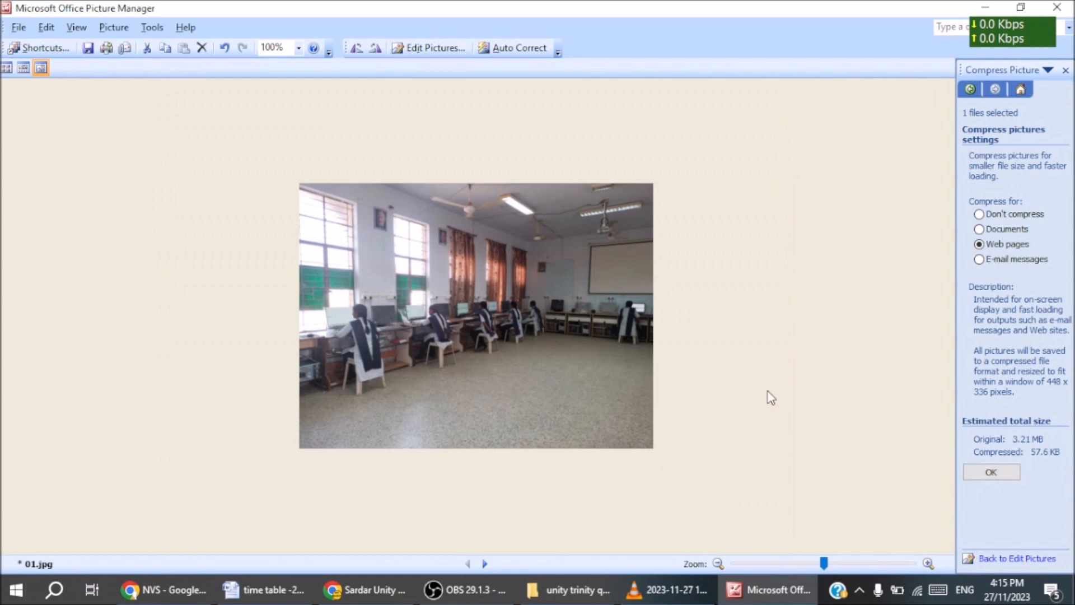
key("ctrl+s")
Compress the next picture, 02.jpg, using the Web pages setting, save it and close Picture Manager.
left_click(485, 563)
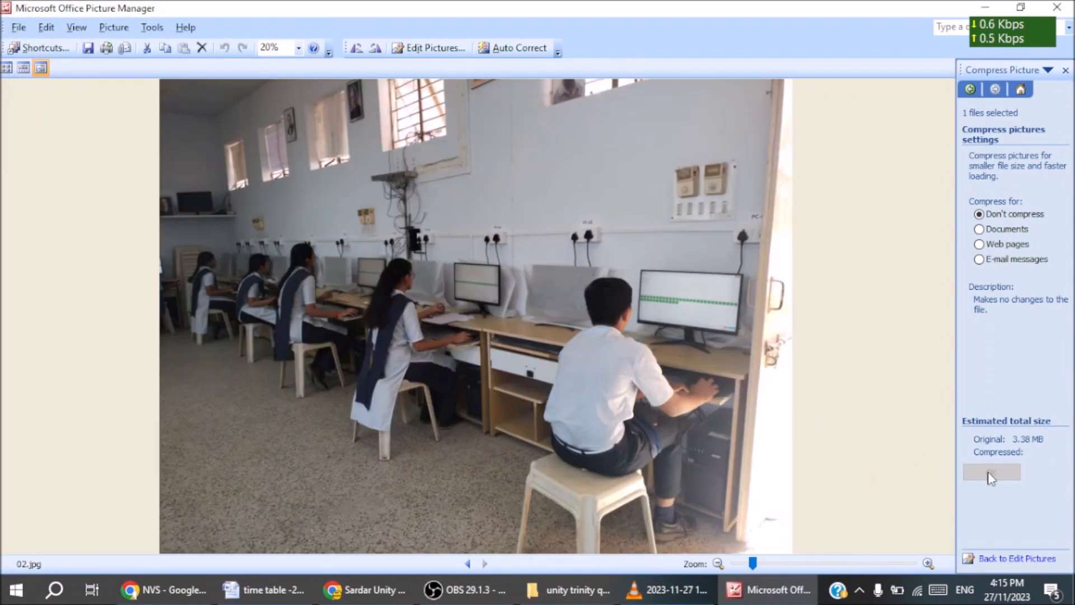
left_click(1008, 243)
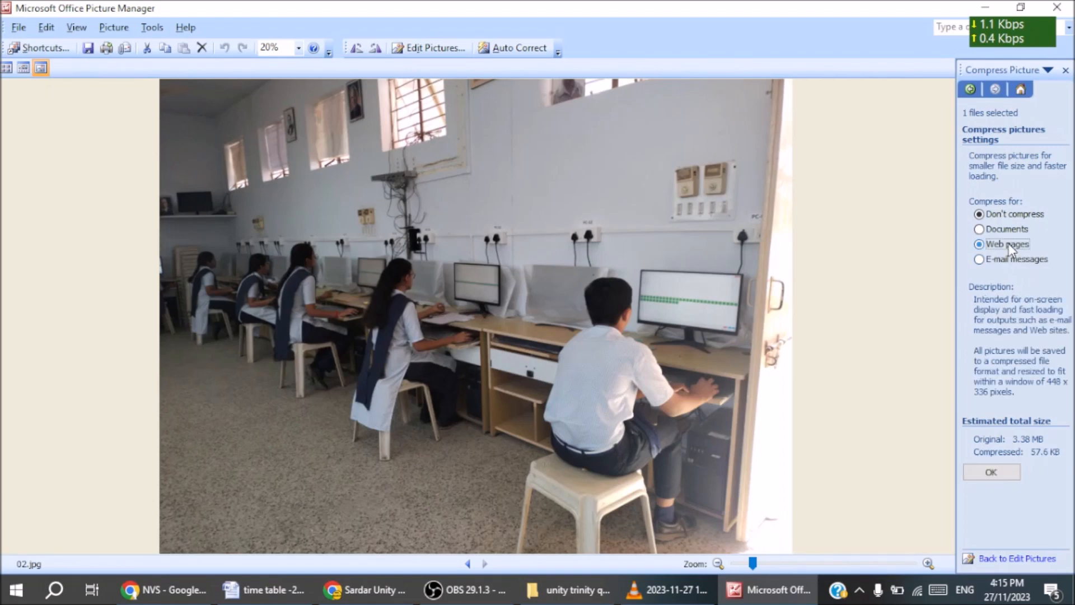
left_click(1001, 475)
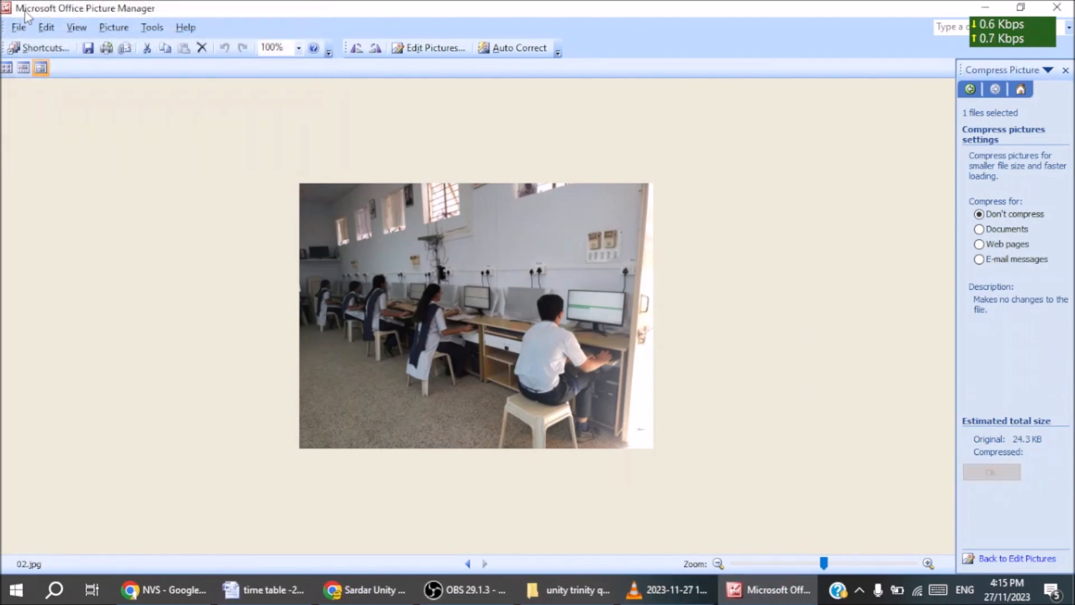
left_click(18, 29)
left_click(462, 159)
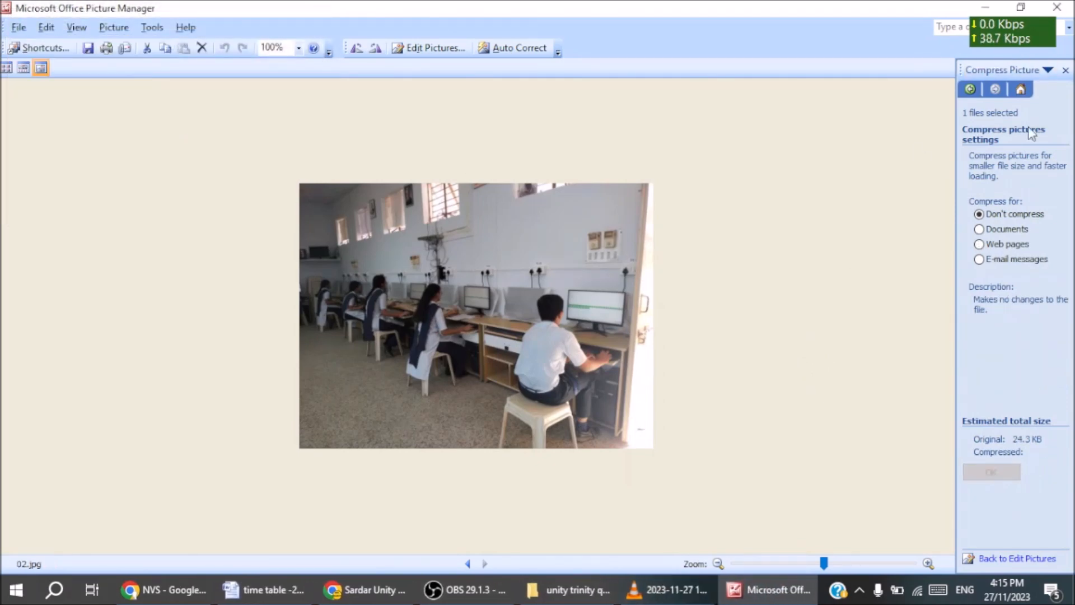
left_click(1056, 7)
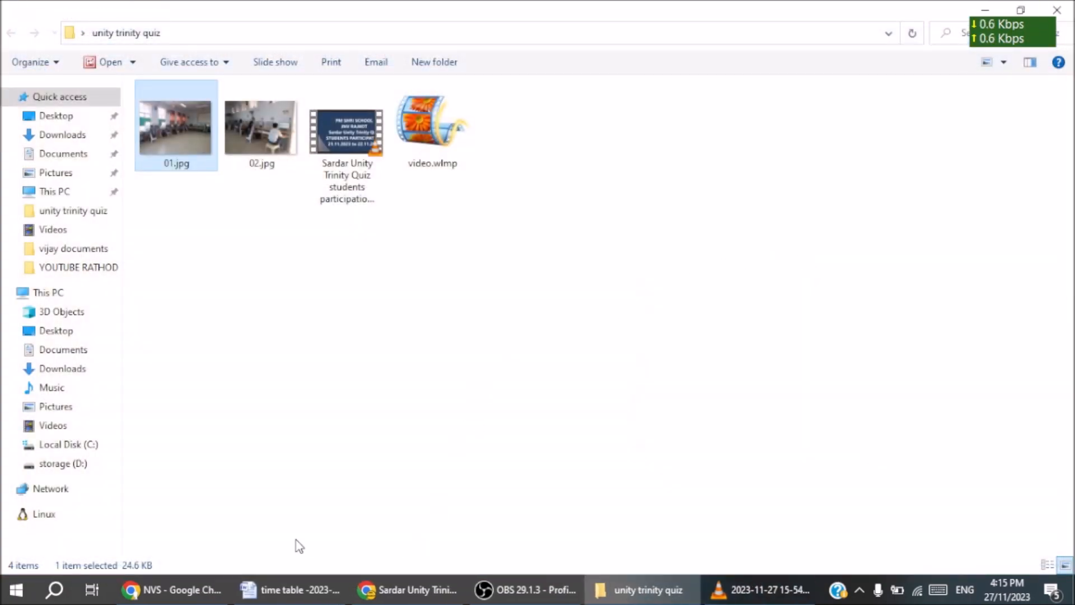
Return to the NVS activity form, check the properties of the compressed 01.jpg and attach it as Photo1.
left_click(182, 585)
left_click(491, 481)
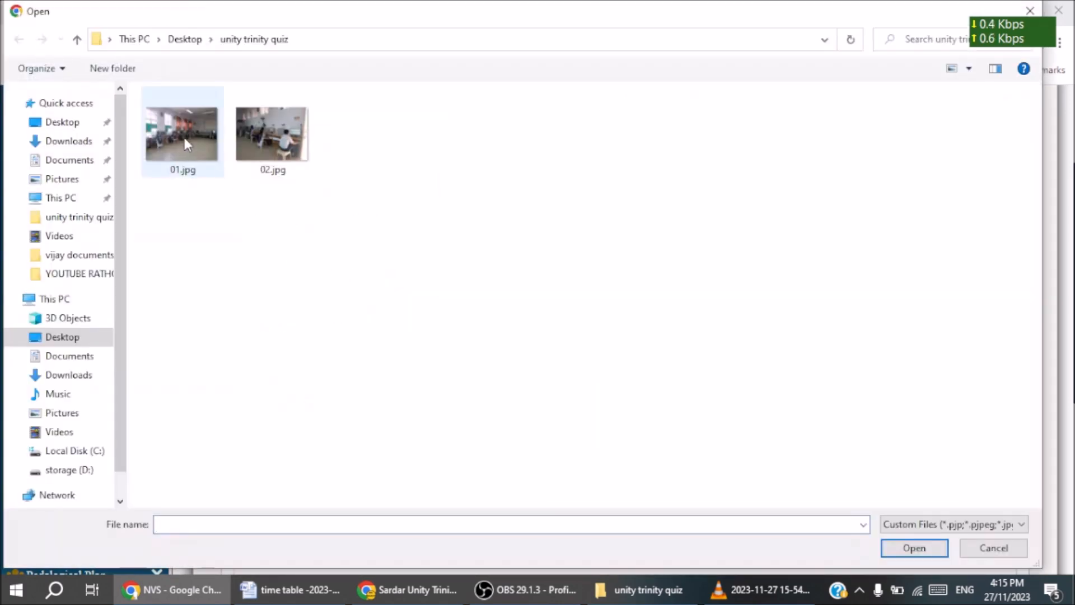
left_click(183, 137)
right_click(184, 137)
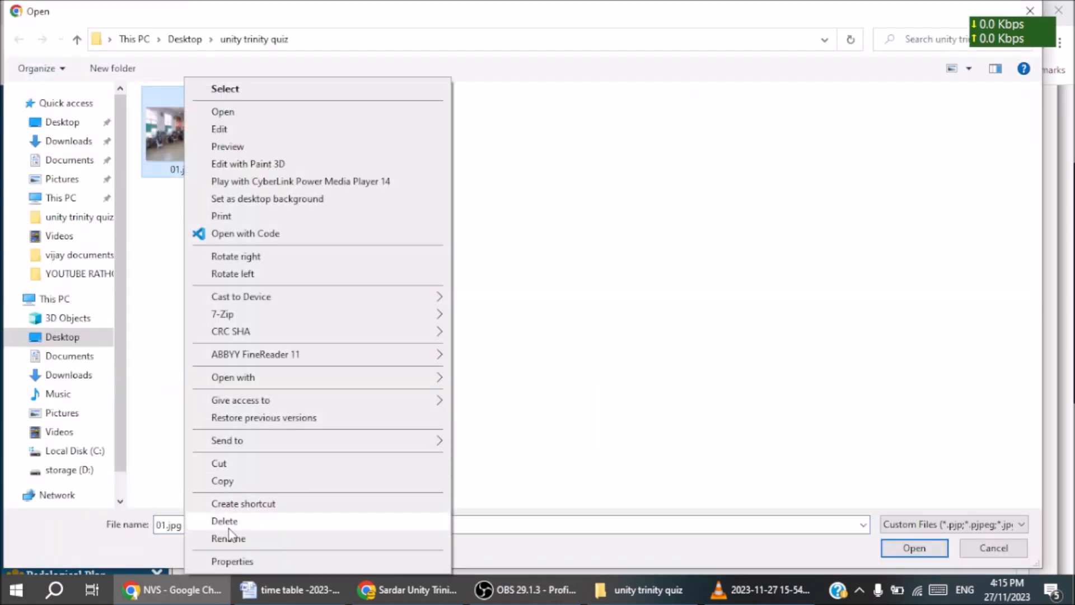
left_click(232, 561)
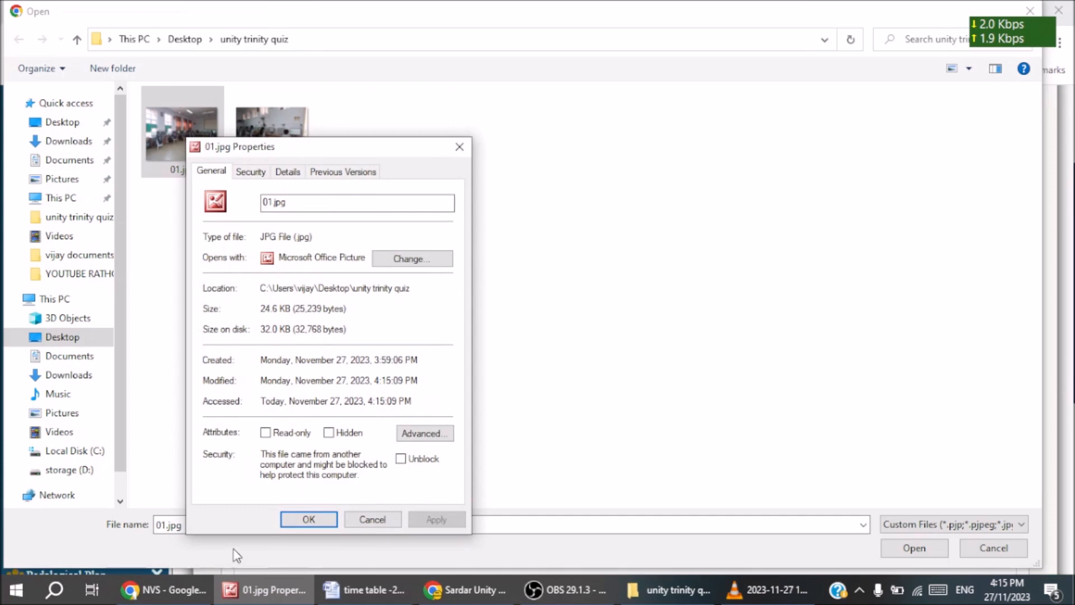
left_click(309, 519)
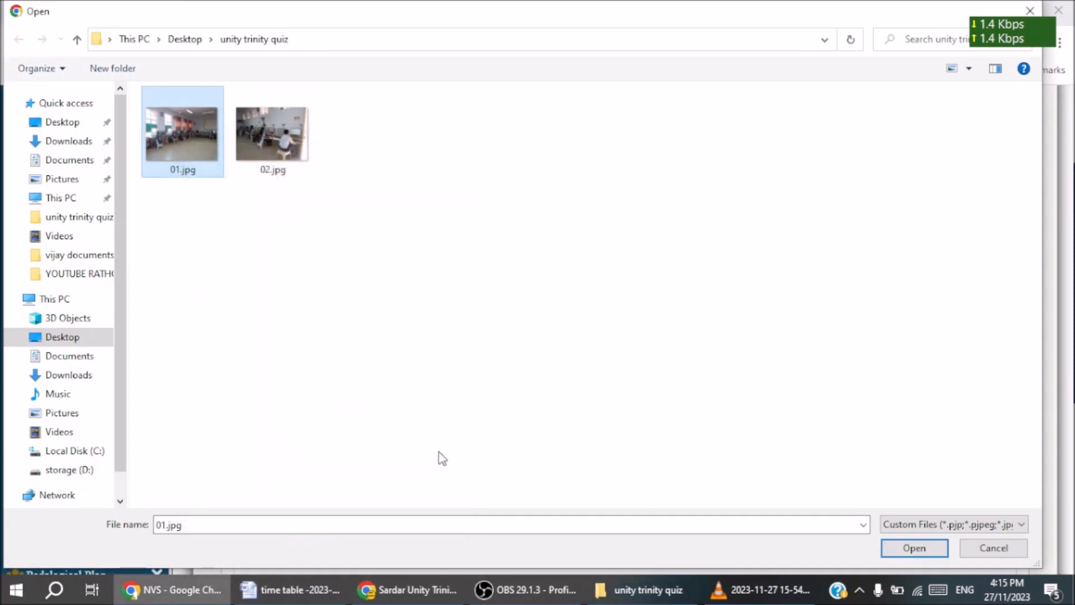
left_click(913, 548)
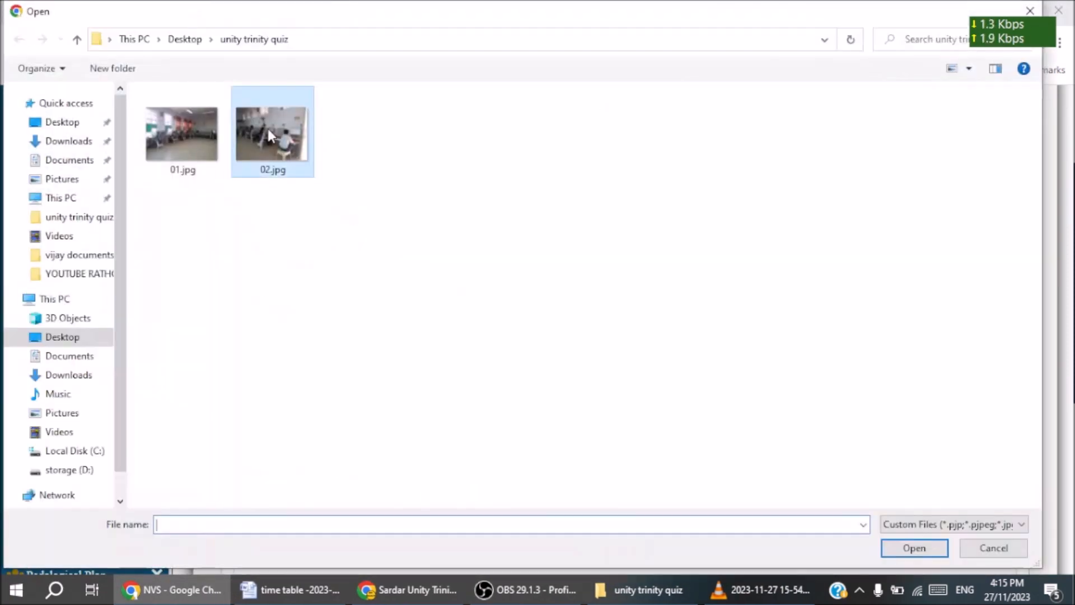
Check the properties of the compressed 02.jpg and attach it as Photo2.
left_click(267, 128)
right_click(268, 128)
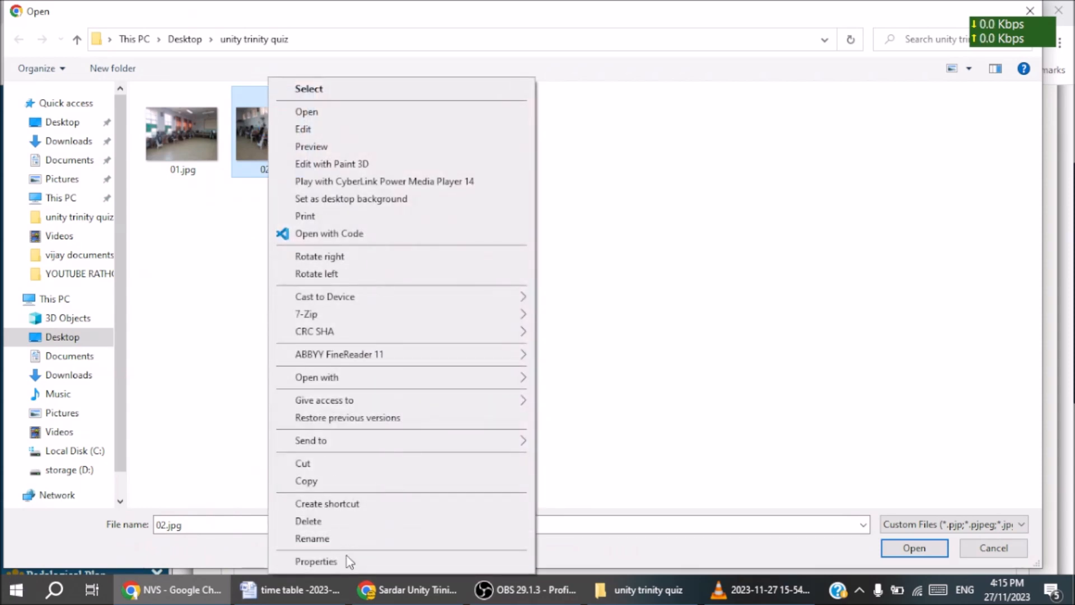
left_click(316, 561)
key("Escape")
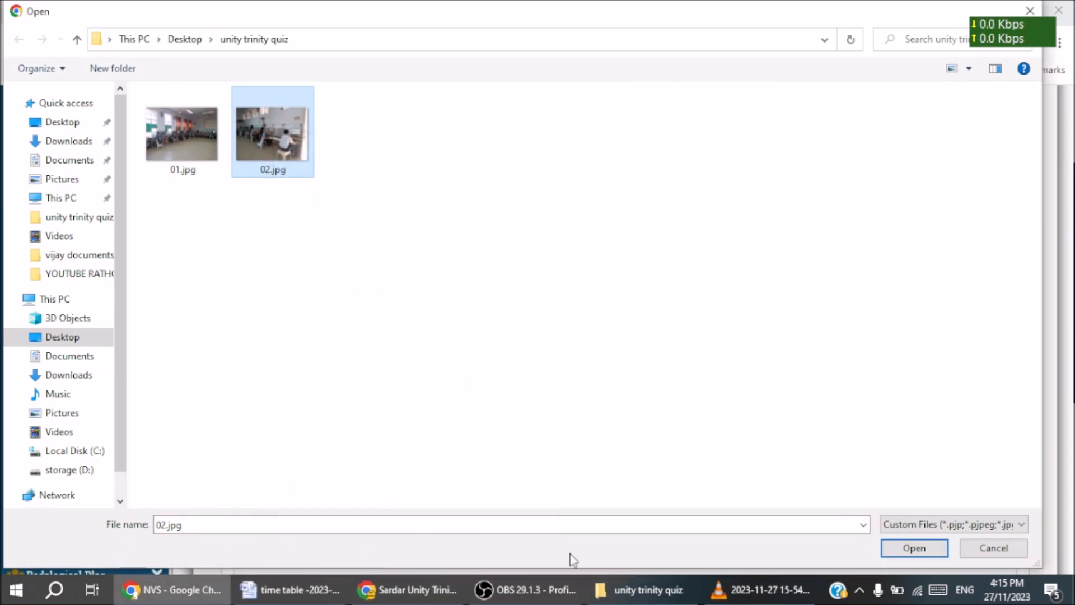
left_click(913, 548)
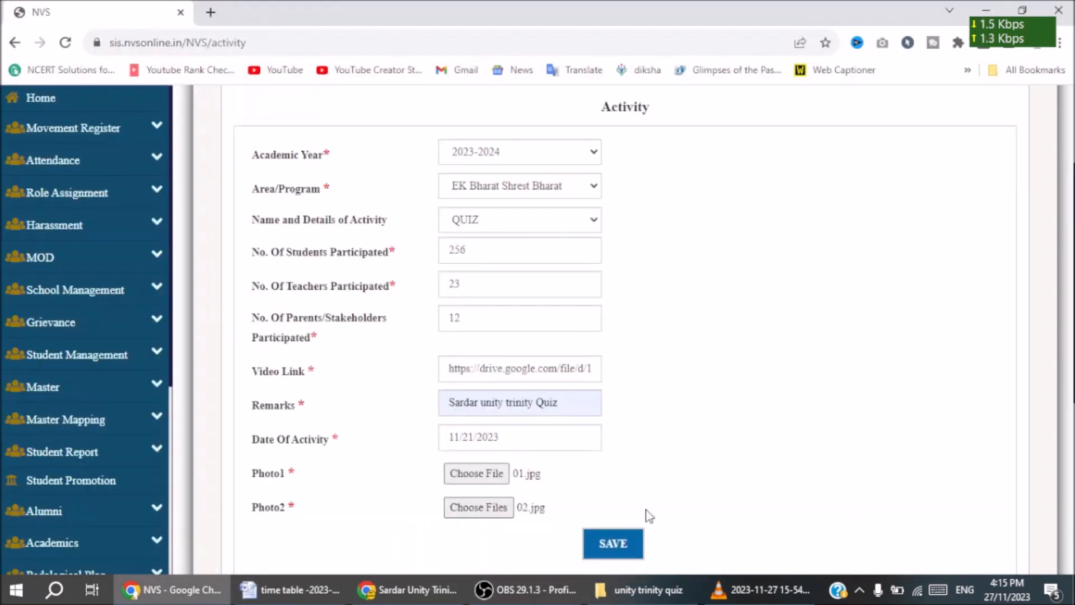
Save the completed quiz activity entry.
scroll(672, 504, "down", 1)
scroll(702, 467, "down", 1)
left_click(619, 462)
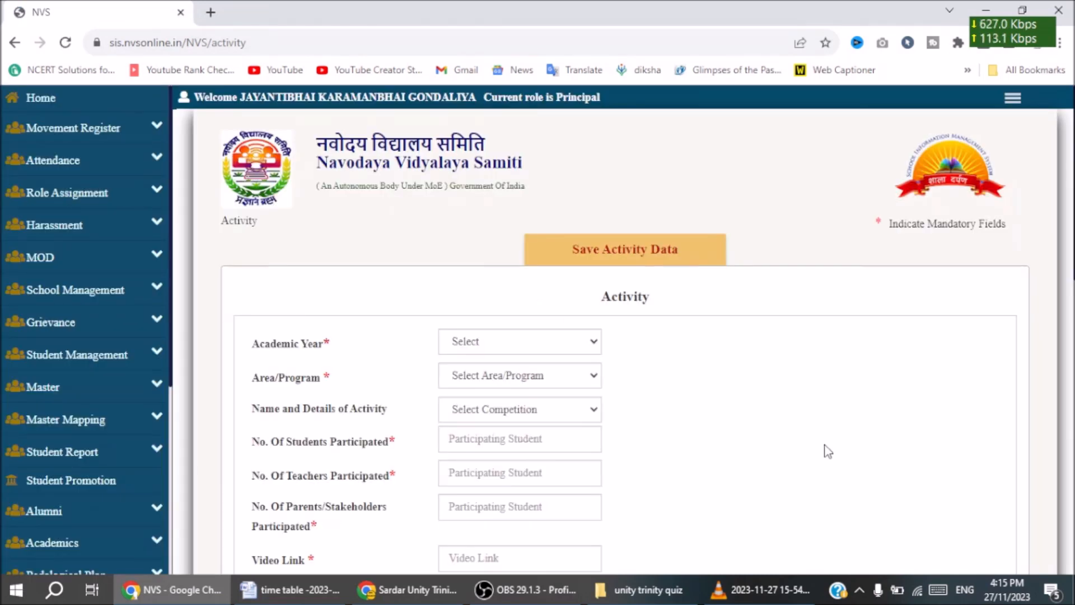
Review all columns of the saved quiz entry in the Activity Details List, including its date and photos.
scroll(827, 453, "down", 6)
scroll(838, 424, "down", 4)
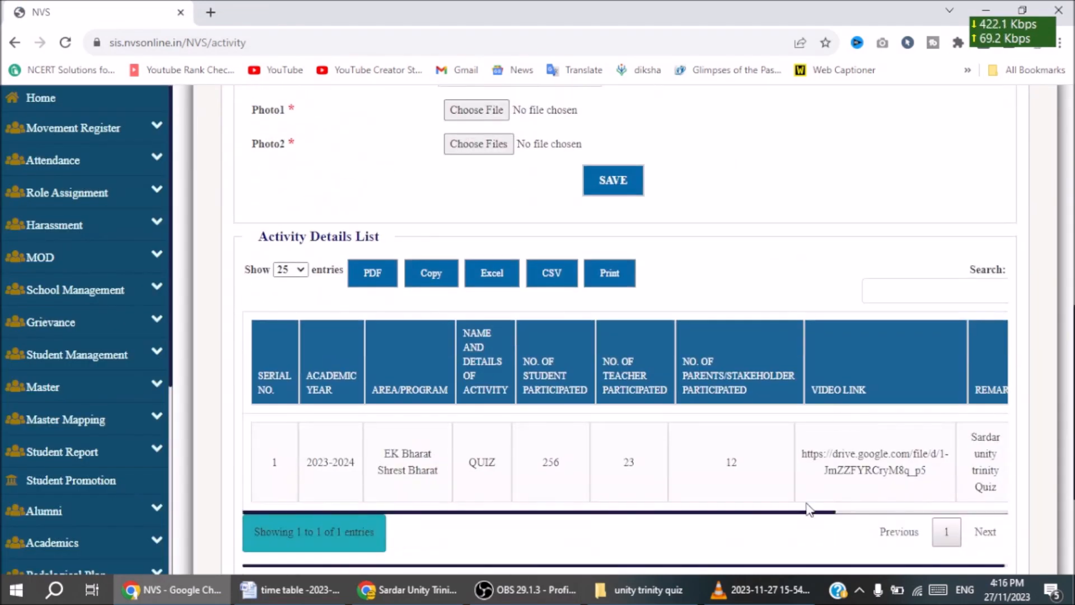
left_click_drag(807, 513, 1002, 526)
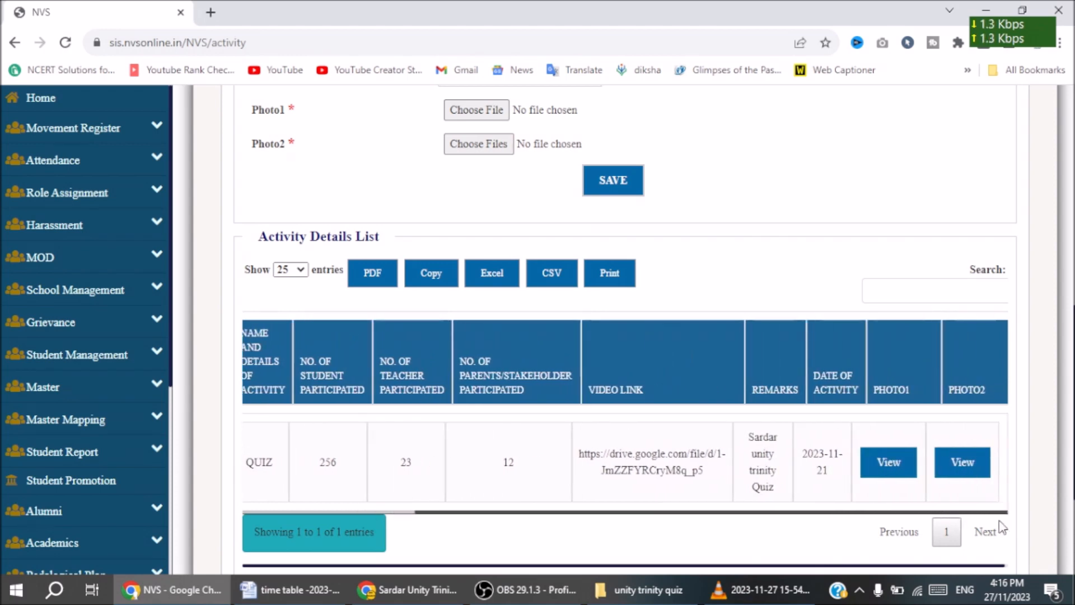
left_click_drag(1002, 526, 597, 528)
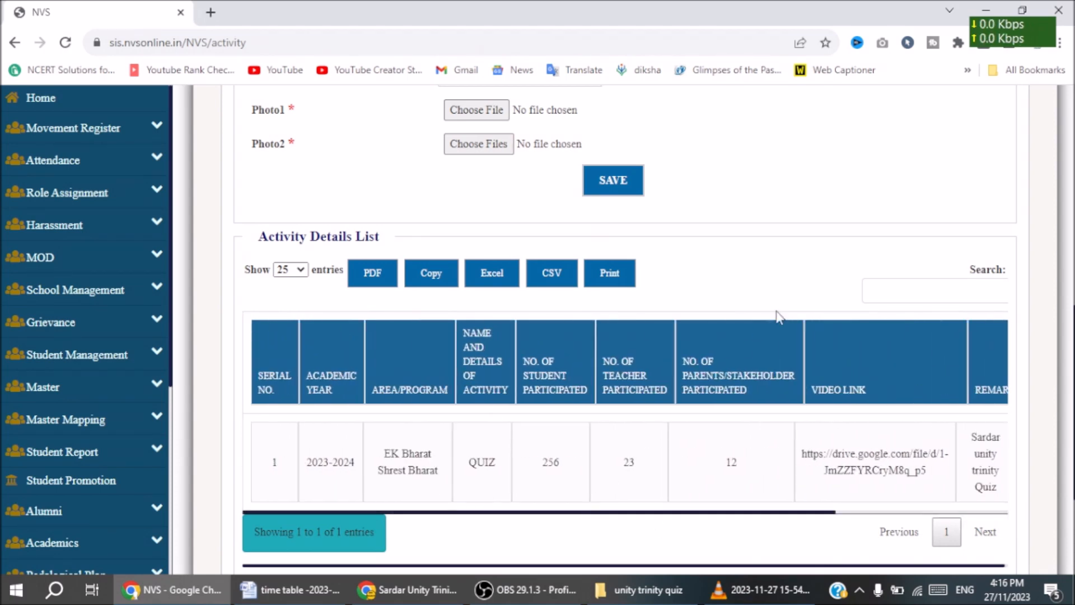
scroll(778, 314, "up", 4)
scroll(785, 319, "up", 3)
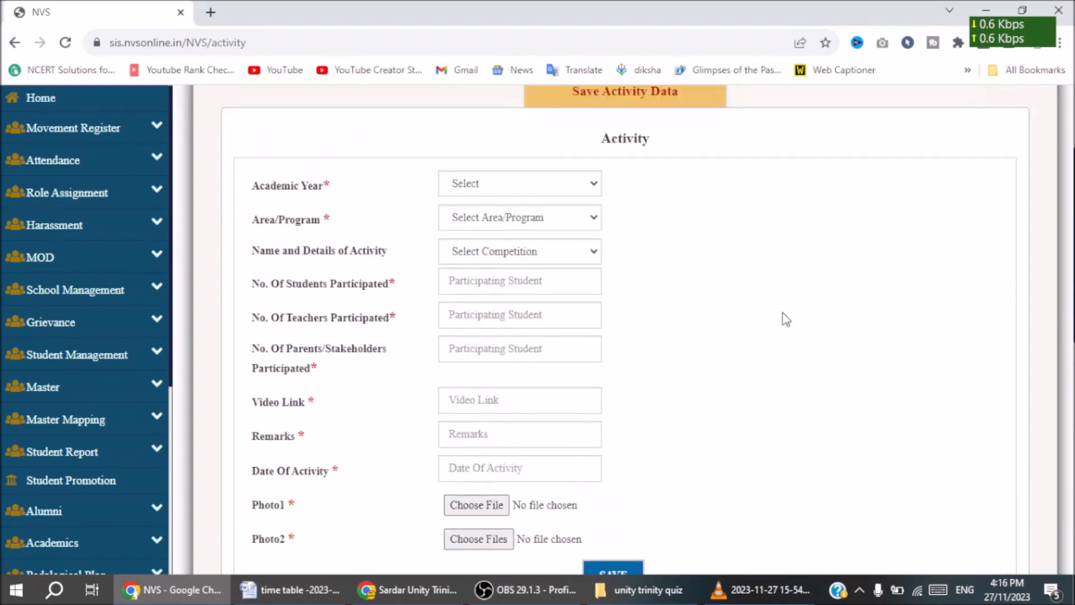
scroll(771, 328, "up", 3)
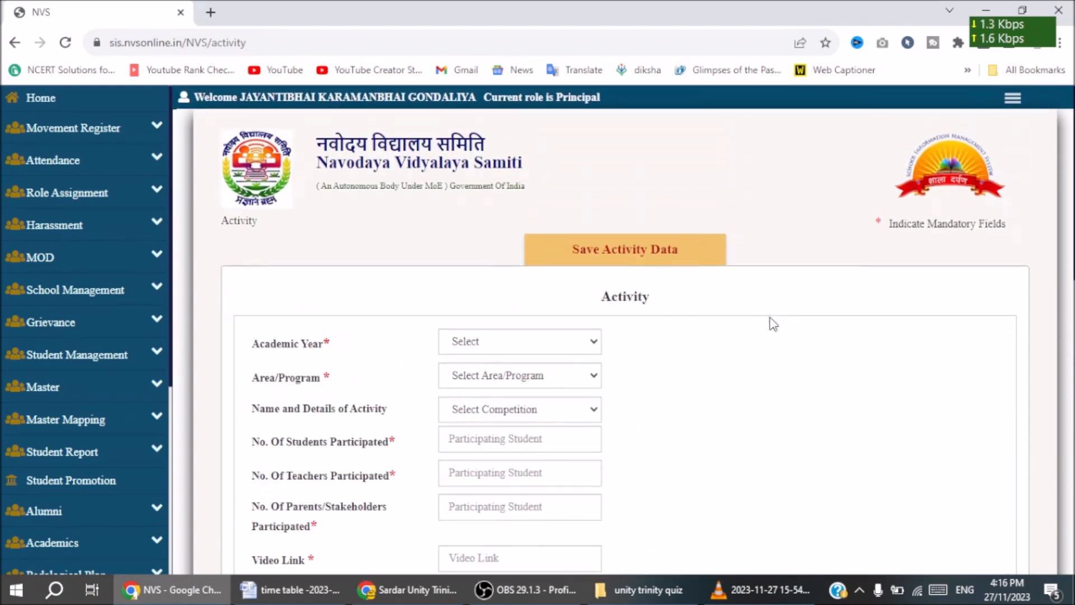